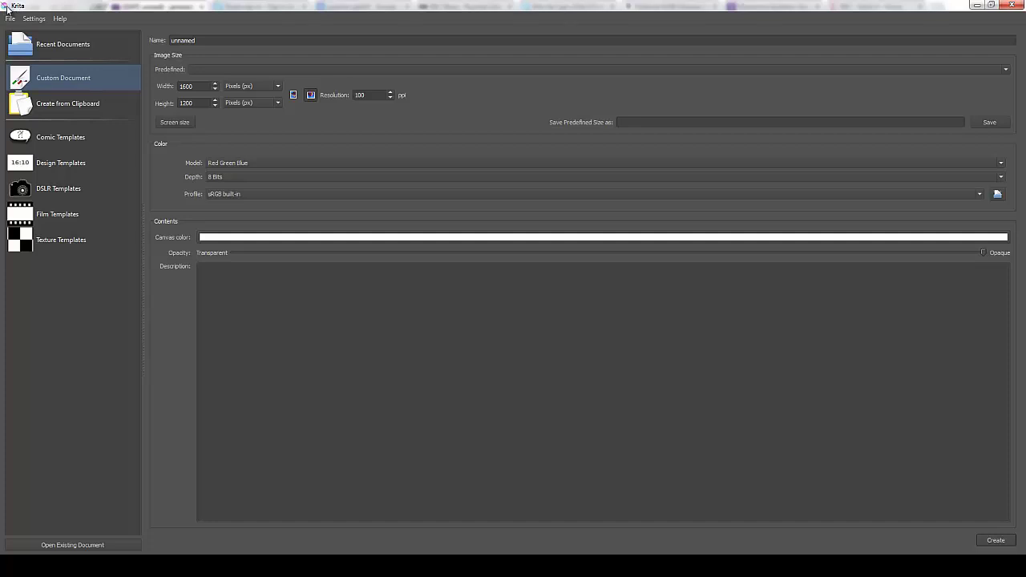
{"action": "left_click", "coordinate": [228, 40]}
{"action": "double_click", "coordinate": [184, 40]}
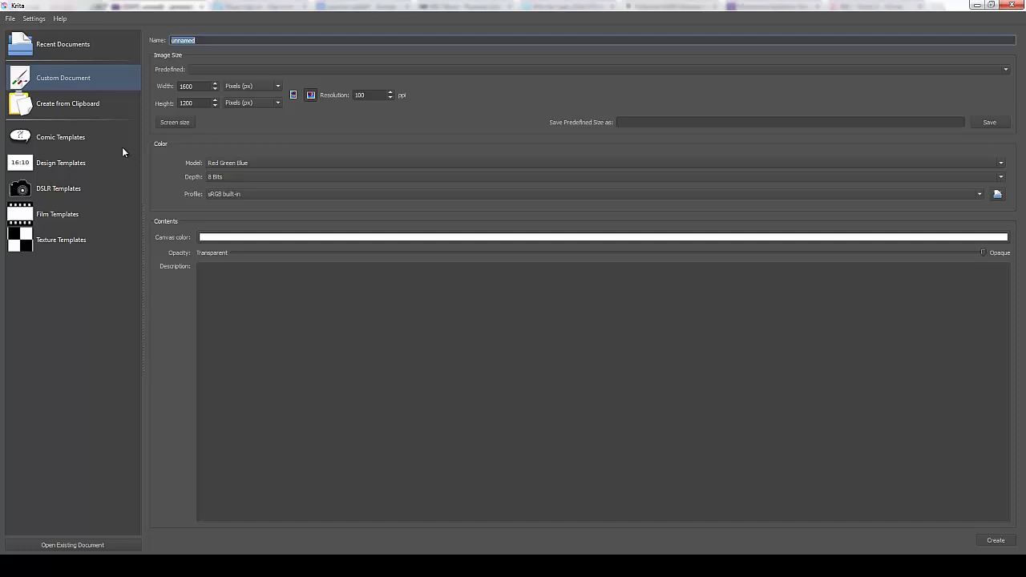
{"action": "left_click", "coordinate": [54, 80]}
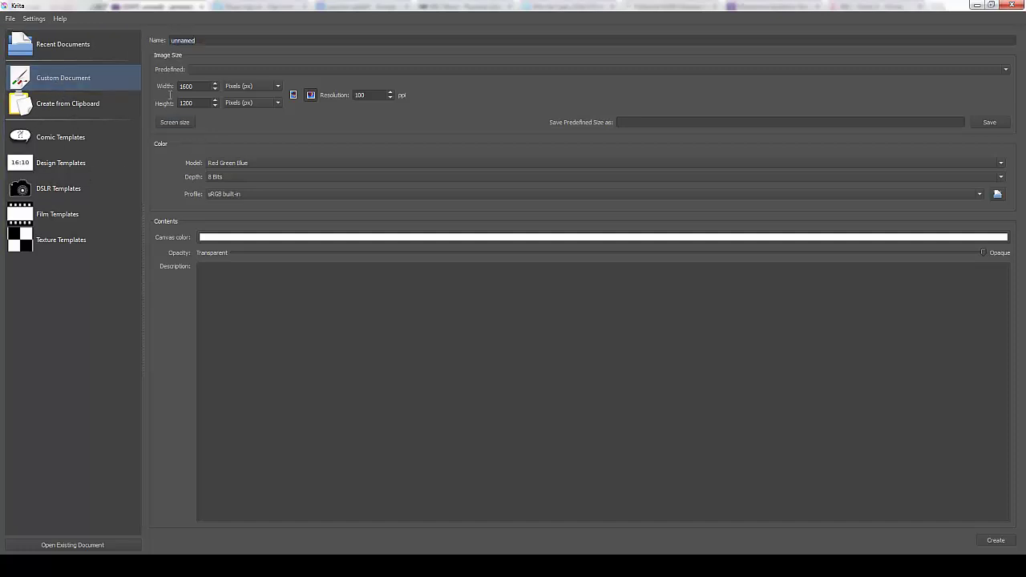
{"action": "left_click_drag", "start_coordinate": [200, 85], "coordinate": [159, 90]}
{"action": "type", "text": "1"}
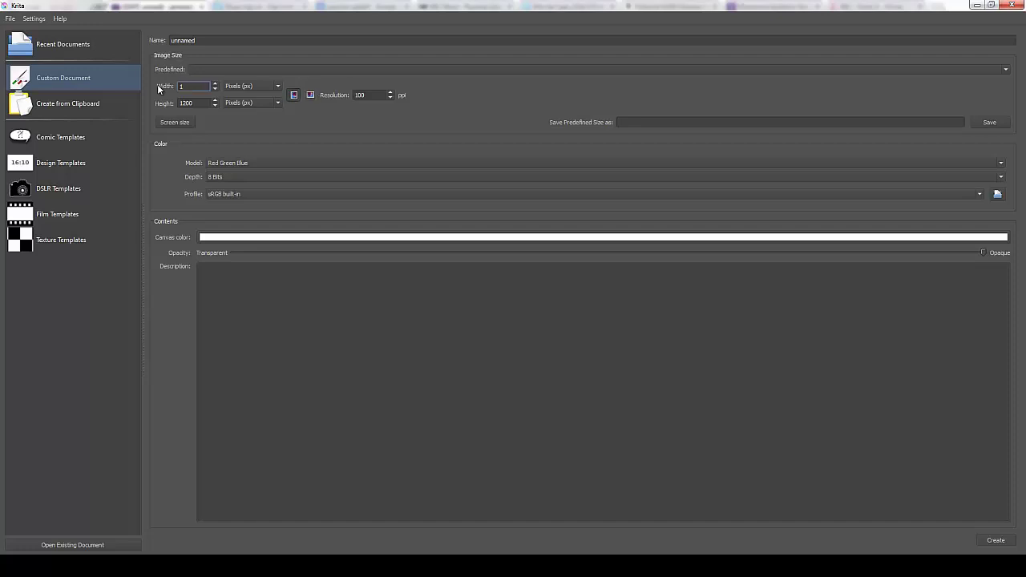
{"action": "type", "text": "600"}
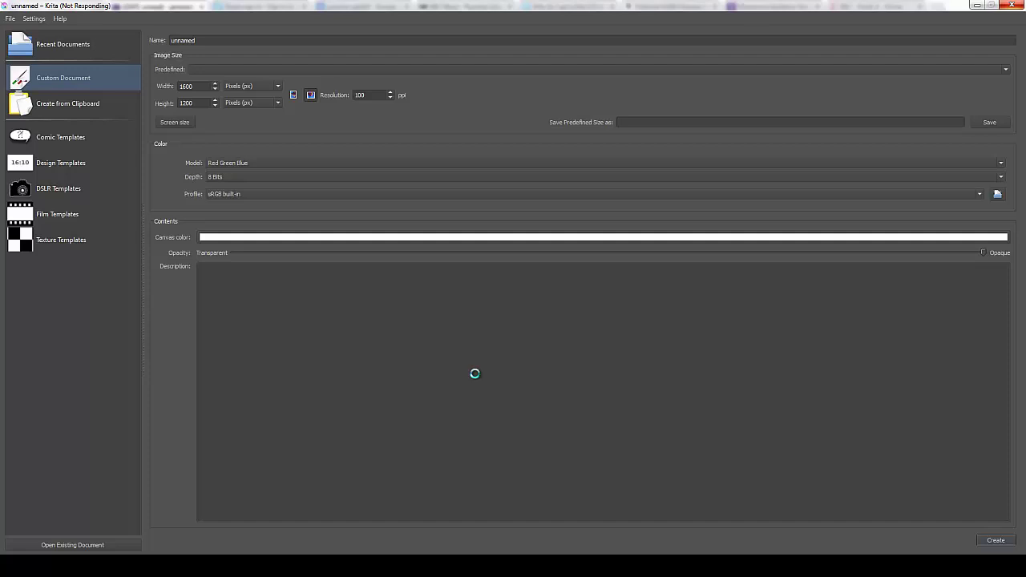
{"action": "left_click", "coordinate": [409, 573]}
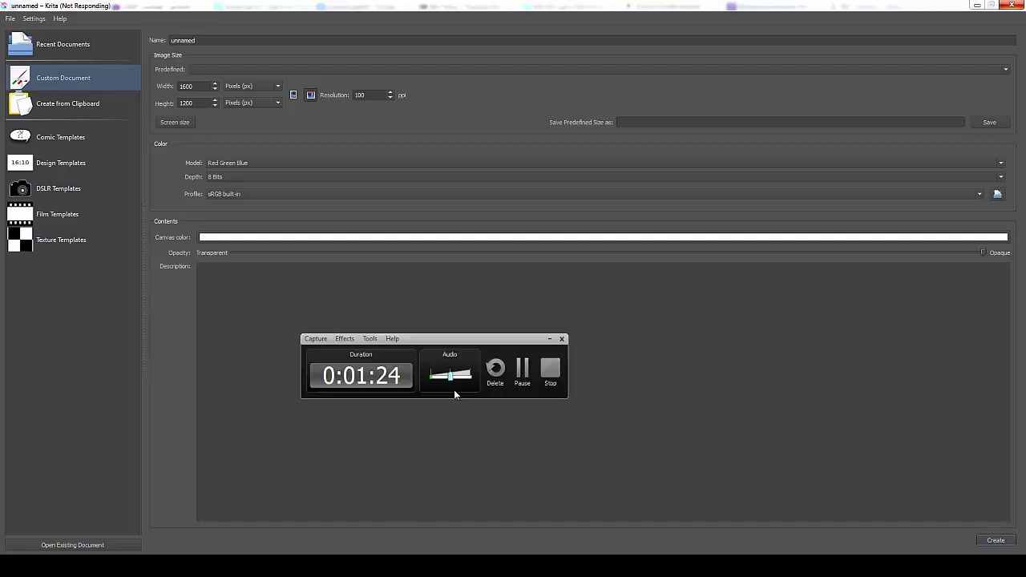
- Create a blank 1600 × 1200 canvas and add an empty Layer 2 above Layer 1 in the Layers docker
{"action": "left_click", "coordinate": [522, 369]}
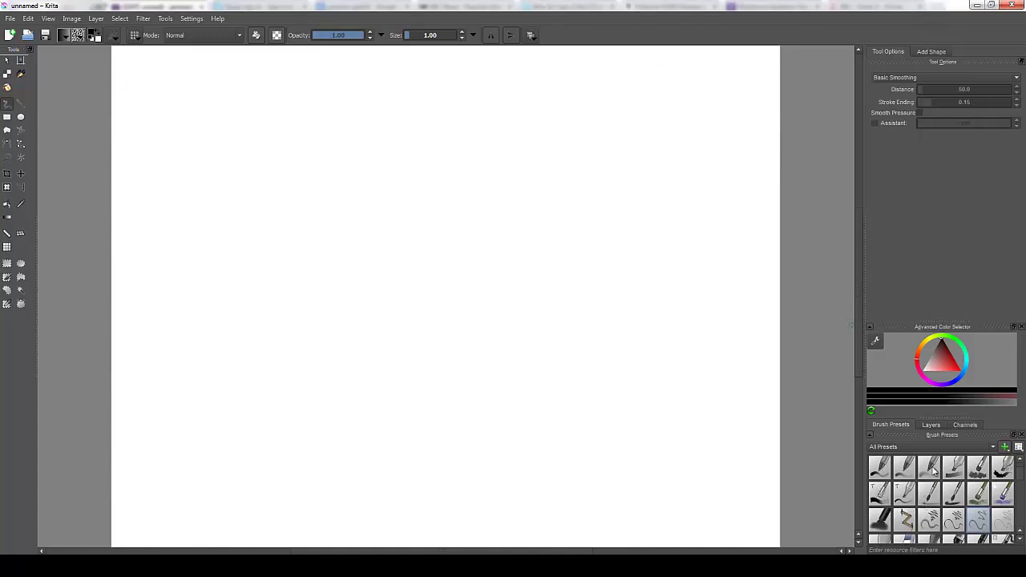
{"action": "left_click", "coordinate": [930, 425]}
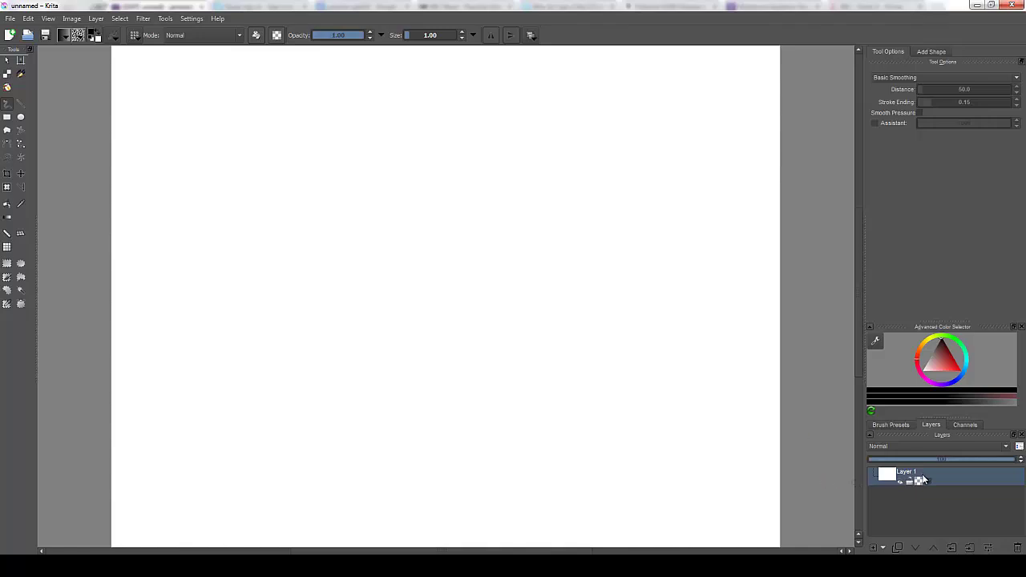
{"action": "mouse_move", "coordinate": [924, 479]}
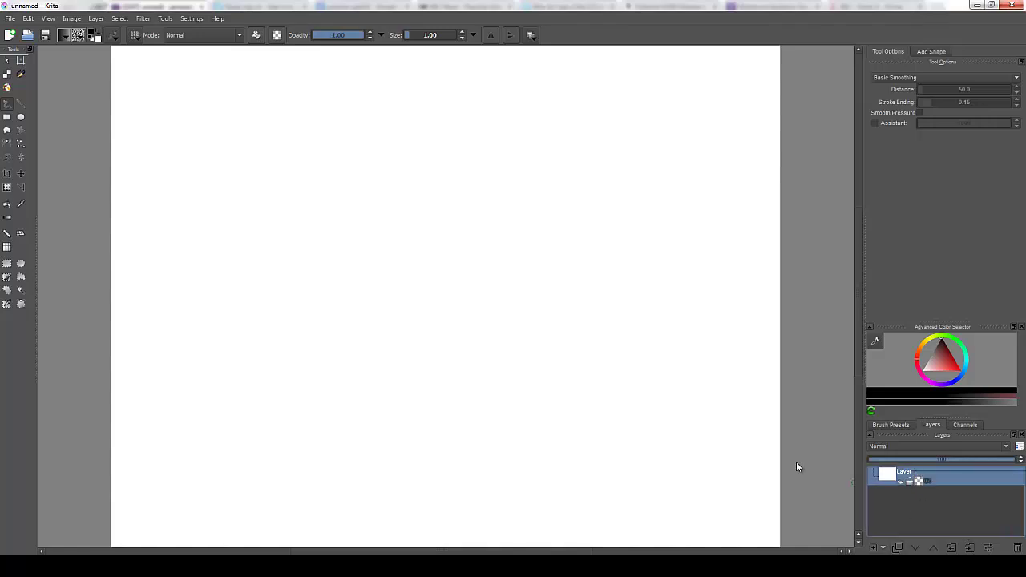
{"action": "right_click", "coordinate": [907, 473]}
{"action": "left_click", "coordinate": [908, 521]}
{"action": "left_click", "coordinate": [875, 549]}
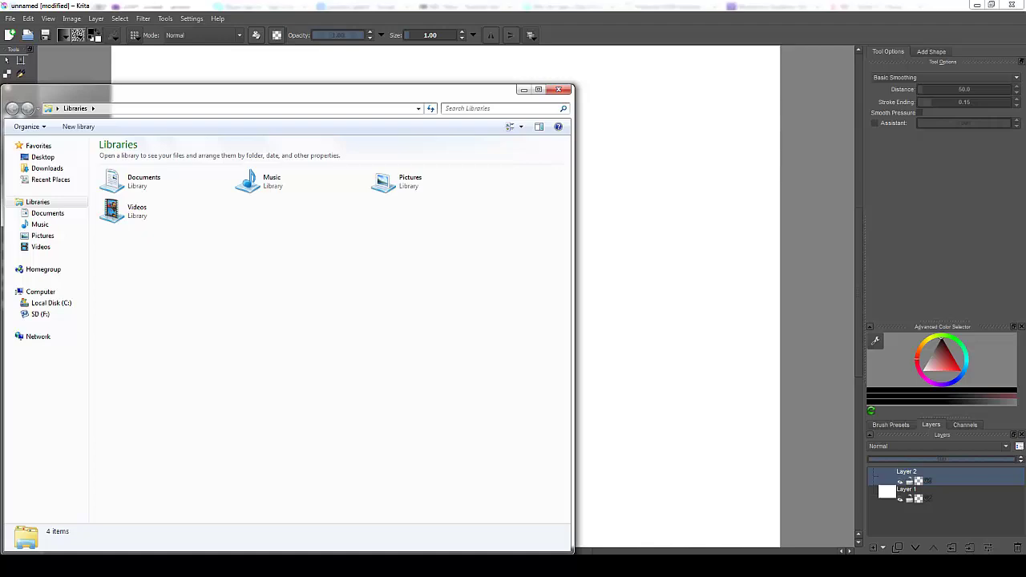
- Browse in Explorer to C:\BLOGS\MONTREALMARCH and preview image 02
{"action": "left_click_drag", "start_coordinate": [125, 96], "coordinate": [175, 229]}
{"action": "left_click", "coordinate": [222, 530]}
{"action": "left_click", "coordinate": [189, 368]}
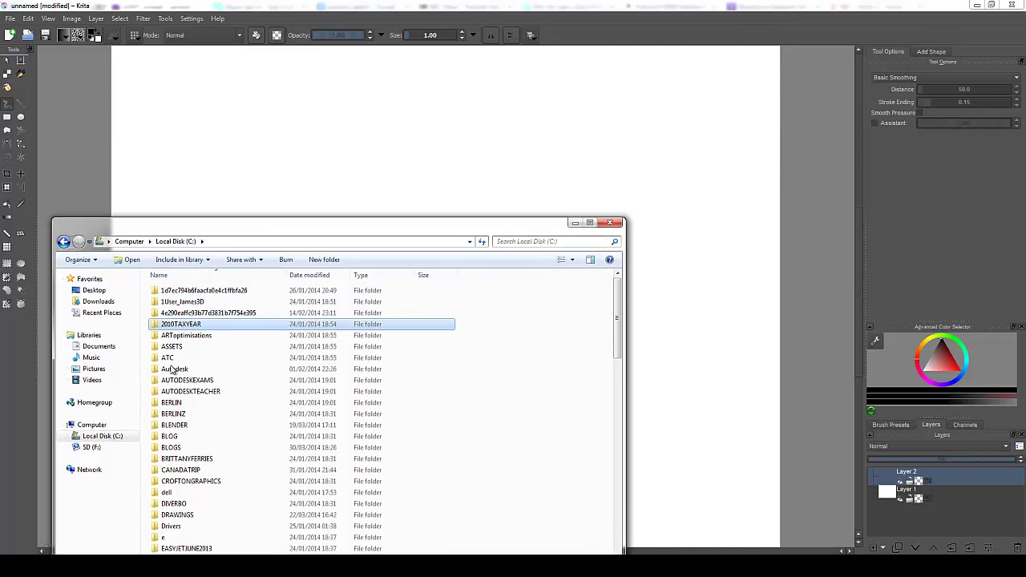
{"action": "double_click", "coordinate": [172, 448]}
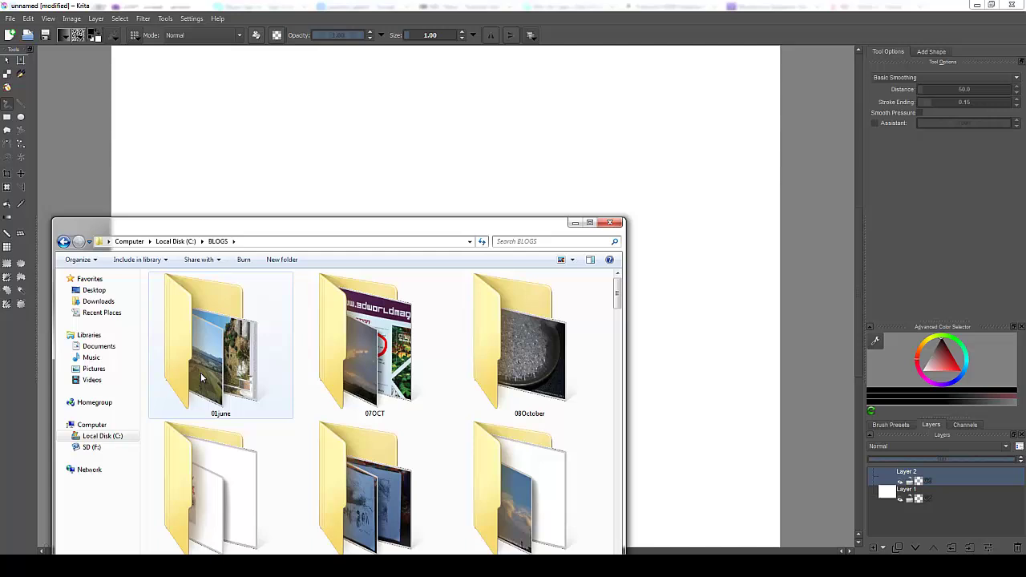
{"action": "left_click", "coordinate": [201, 385]}
{"action": "key", "text": "n"}
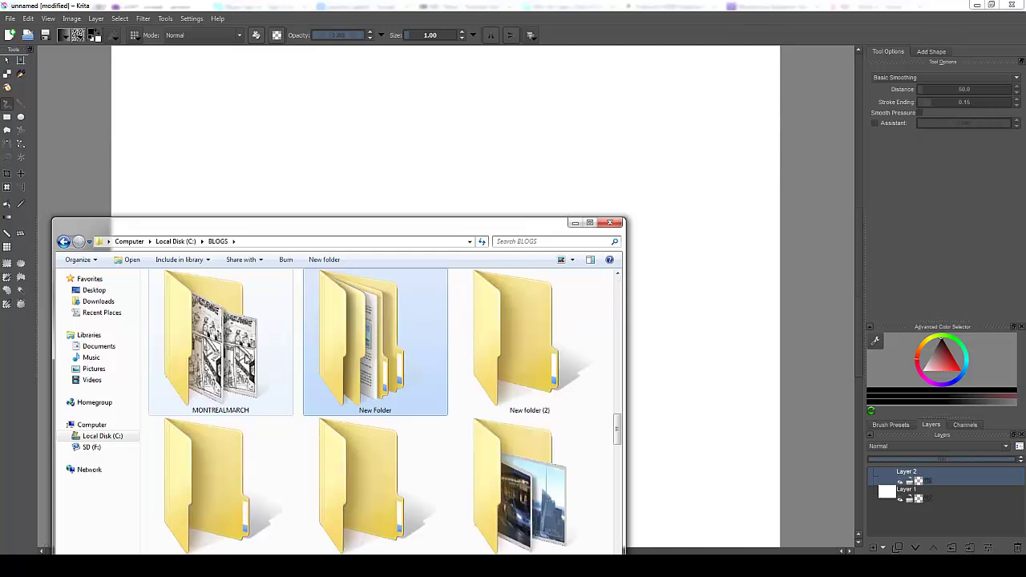
{"action": "double_click", "coordinate": [209, 349]}
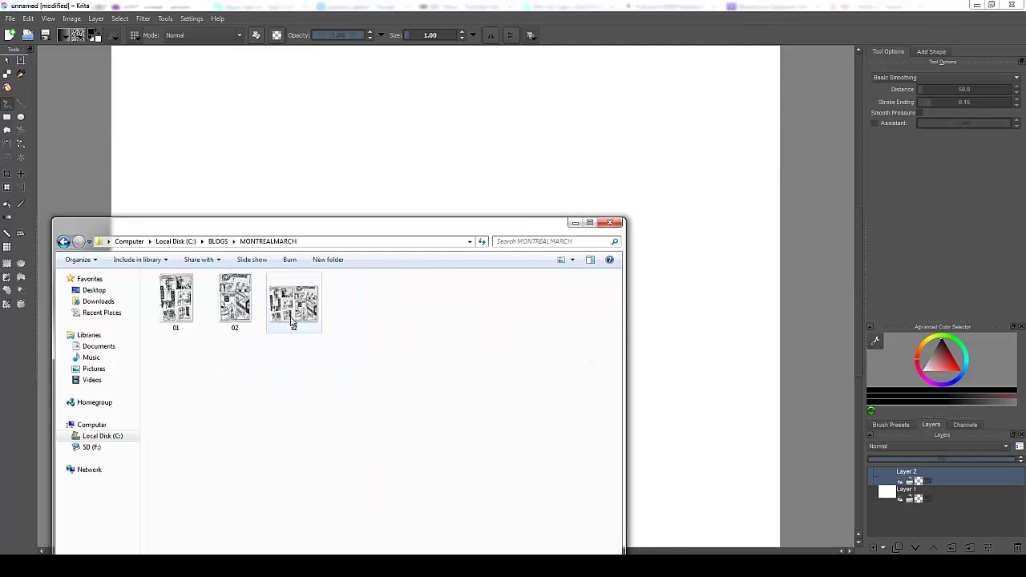
{"action": "left_click", "coordinate": [244, 314]}
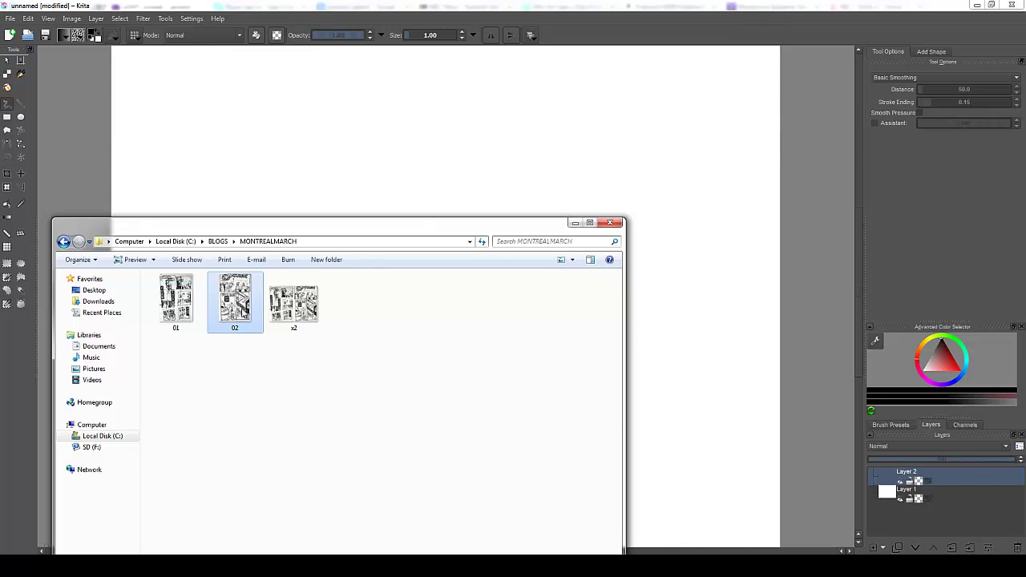
{"action": "double_click", "coordinate": [244, 314]}
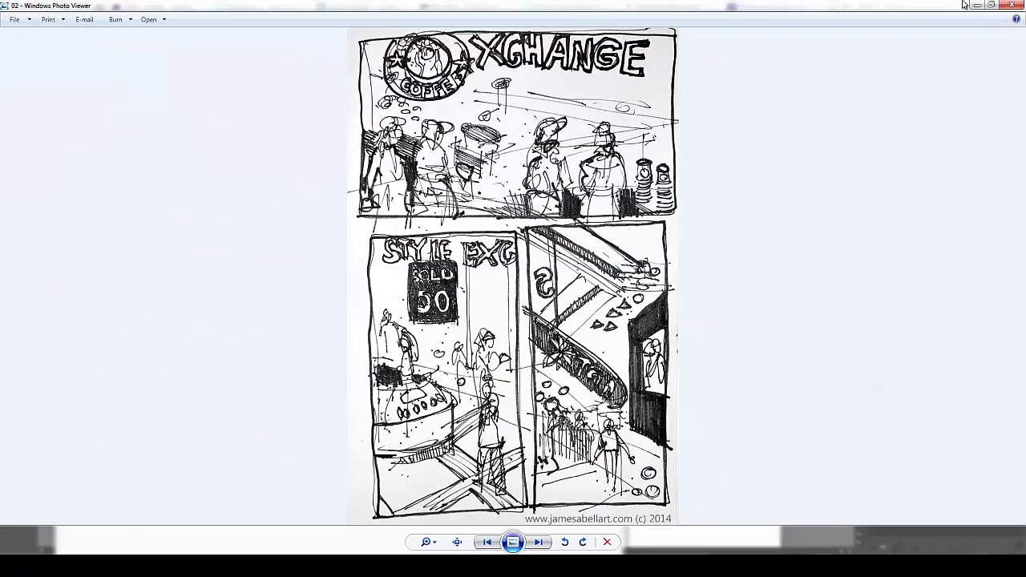
{"action": "left_click", "coordinate": [1012, 5]}
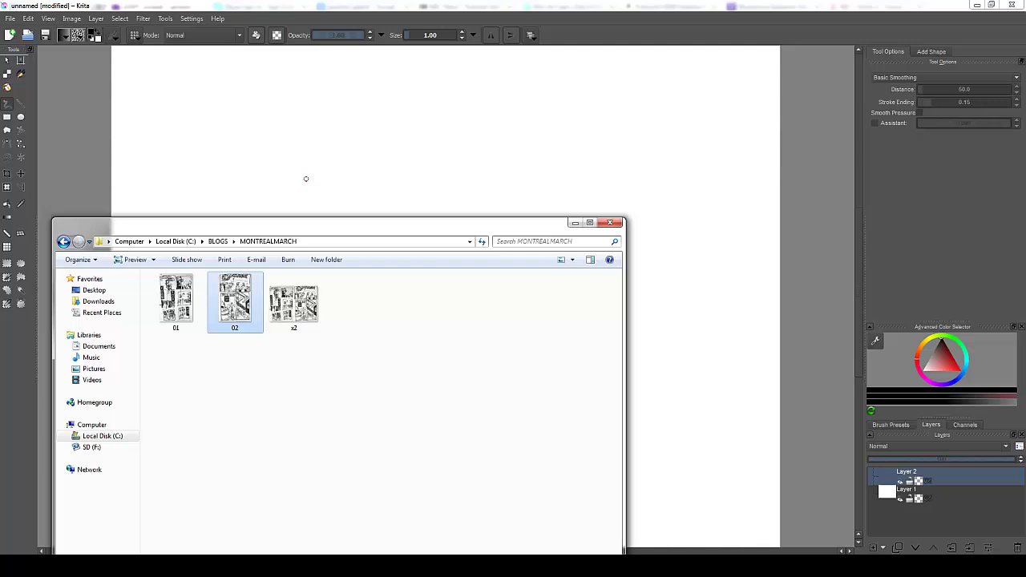
- Drop image 02 onto the Krita canvas and insert it as a new layer
{"action": "left_click_drag", "start_coordinate": [303, 234], "coordinate": [522, 319]}
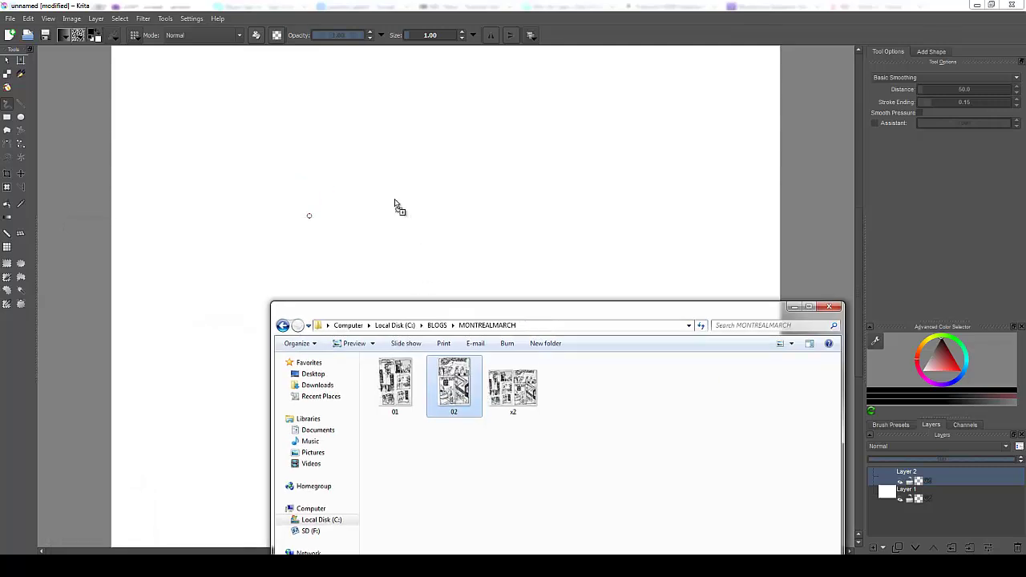
{"action": "left_click_drag", "start_coordinate": [196, 293], "coordinate": [396, 242]}
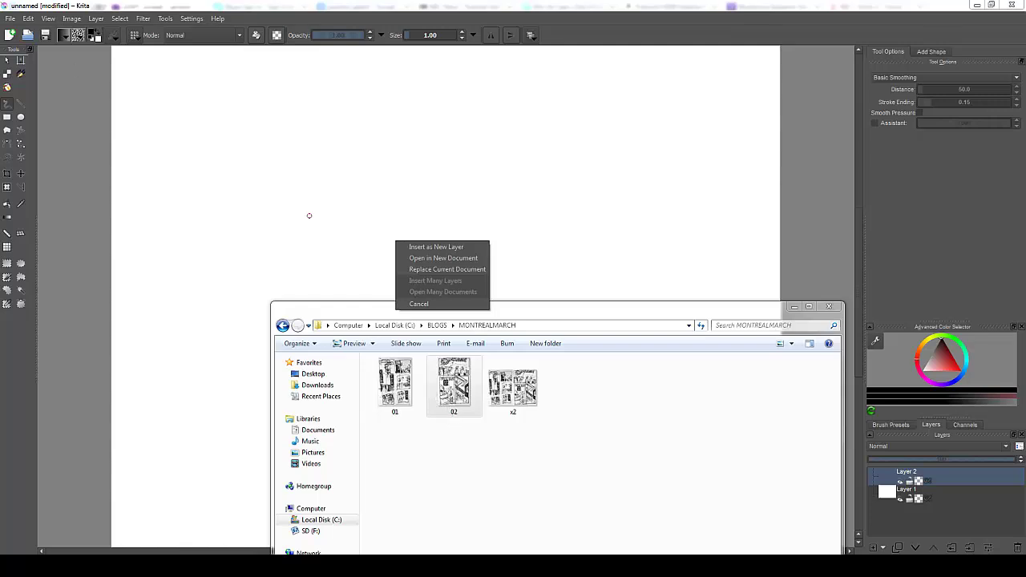
{"action": "left_click", "coordinate": [435, 248]}
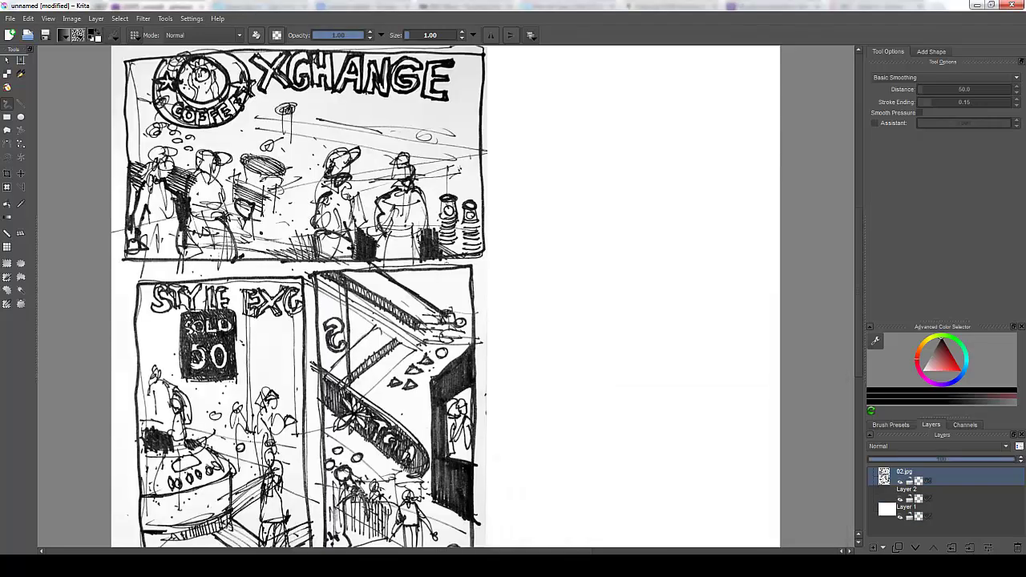
- Move the 02.jpg sketch layer right and down with the Move tool, then zoom in
{"action": "left_click_drag", "start_coordinate": [285, 271], "coordinate": [367, 288]}
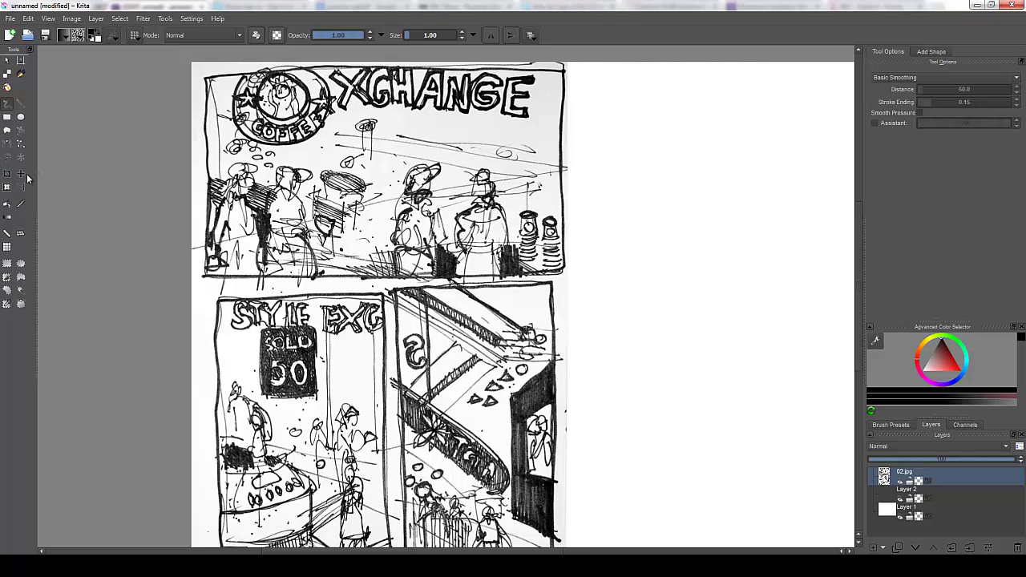
{"action": "left_click", "coordinate": [21, 173]}
{"action": "left_click_drag", "start_coordinate": [324, 216], "coordinate": [374, 250]}
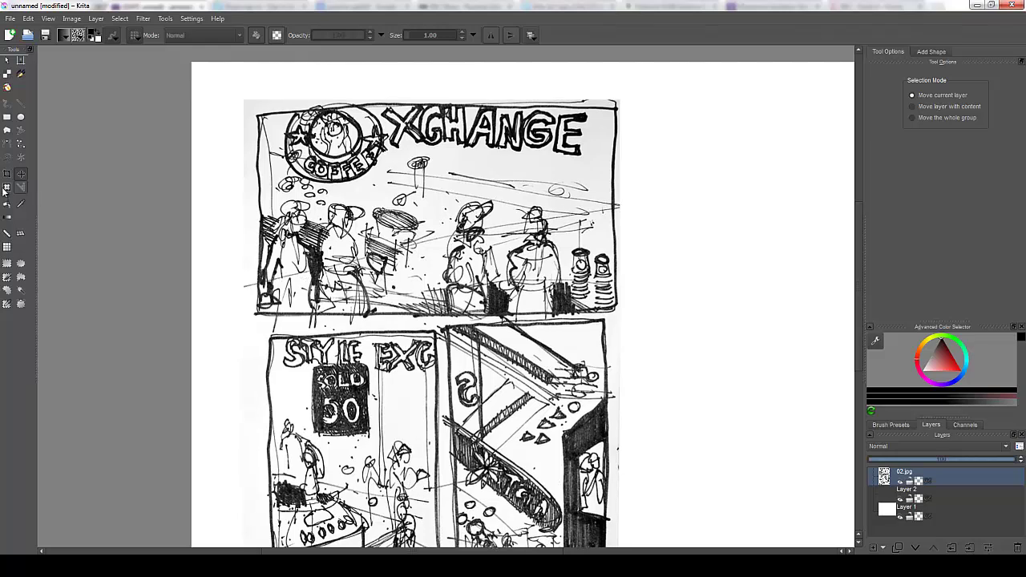
{"action": "left_click_drag", "start_coordinate": [466, 258], "coordinate": [471, 281]}
{"action": "scroll", "coordinate": [422, 146], "scroll_direction": "up", "scroll_amount": 2}
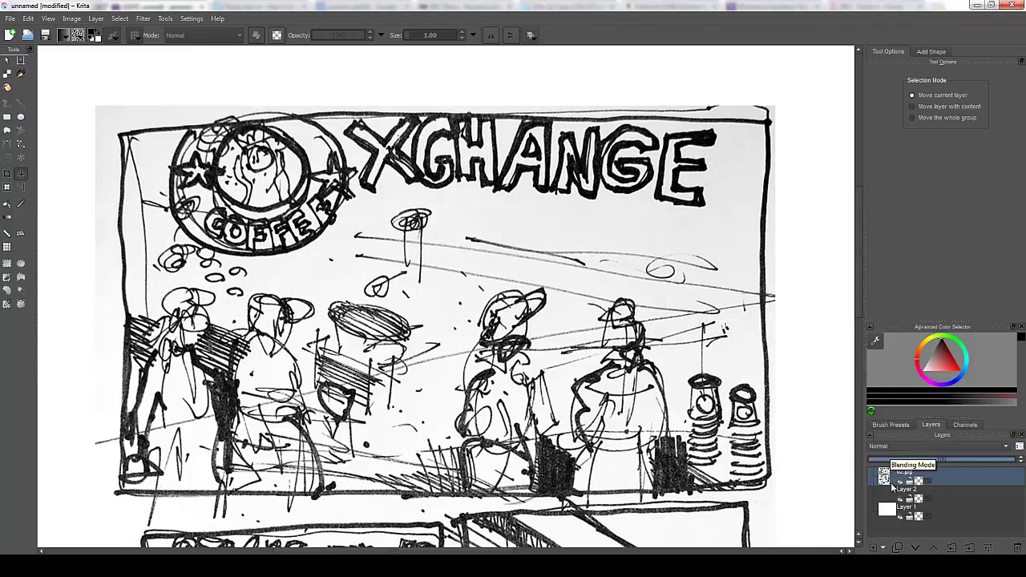
- Set the 02.jpg layer's blending mode to Multiply and select Layer 1 for painting
{"action": "left_click", "coordinate": [900, 448]}
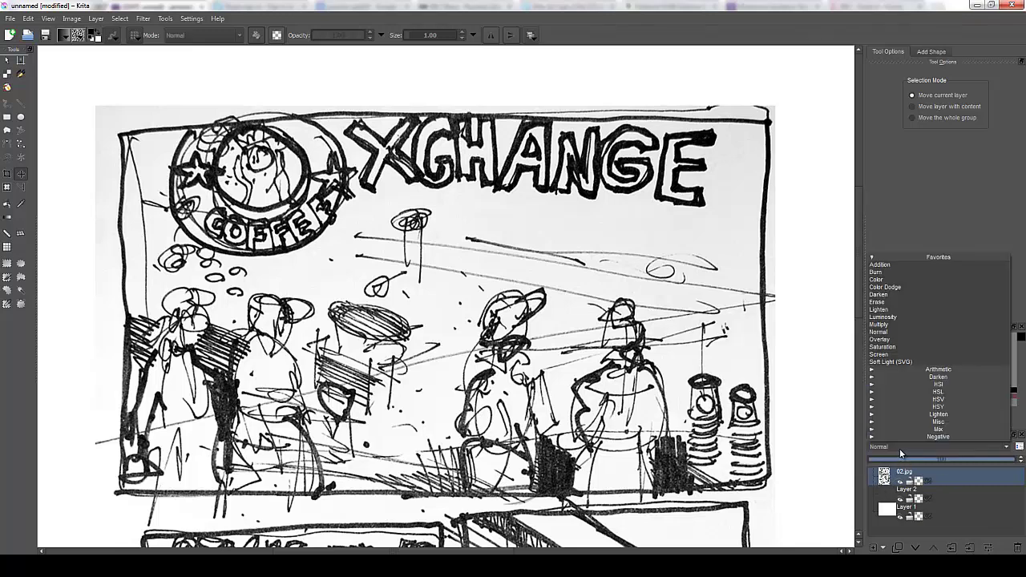
{"action": "left_click", "coordinate": [893, 326]}
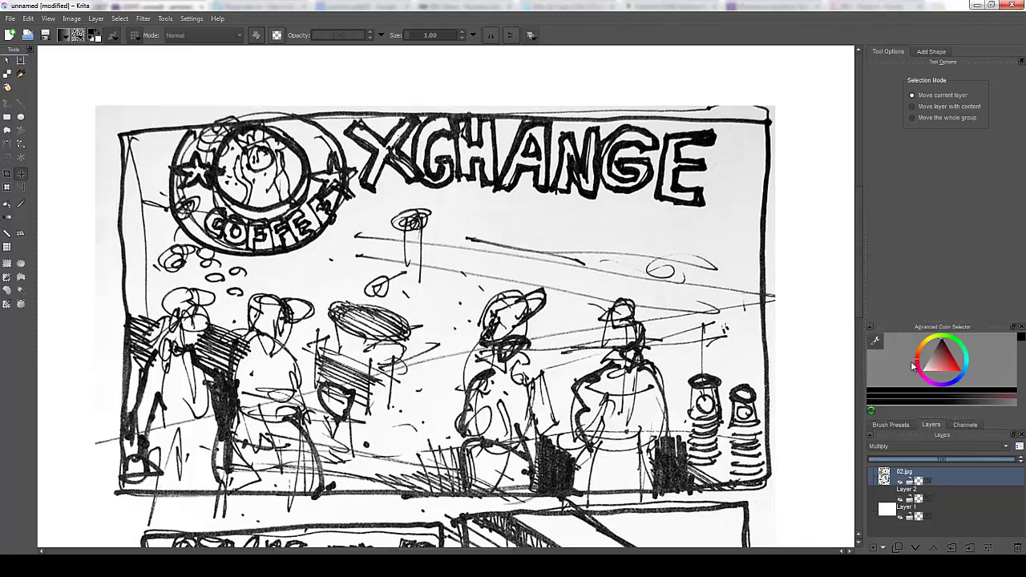
{"action": "left_click", "coordinate": [940, 506]}
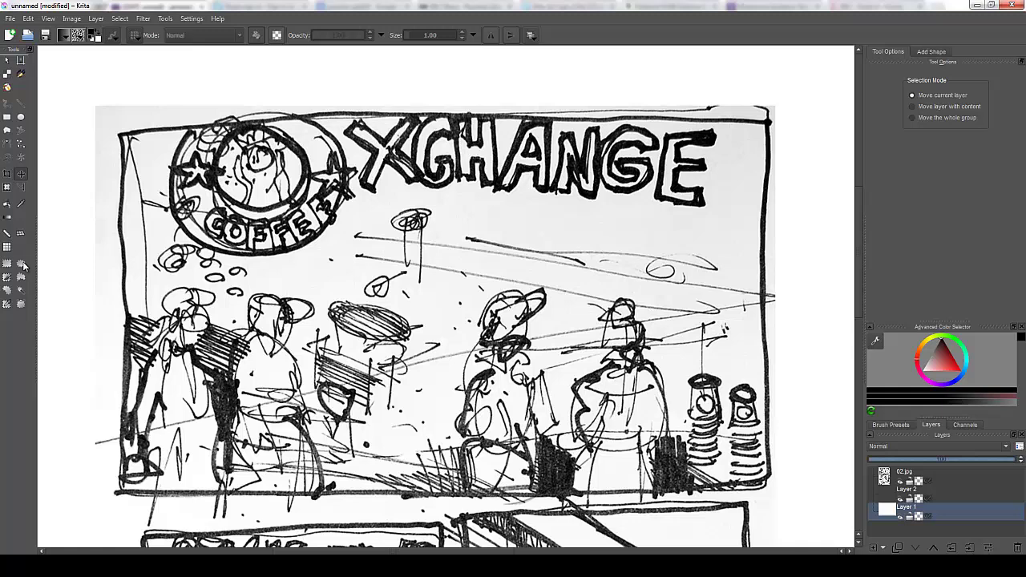
{"action": "left_click", "coordinate": [964, 479]}
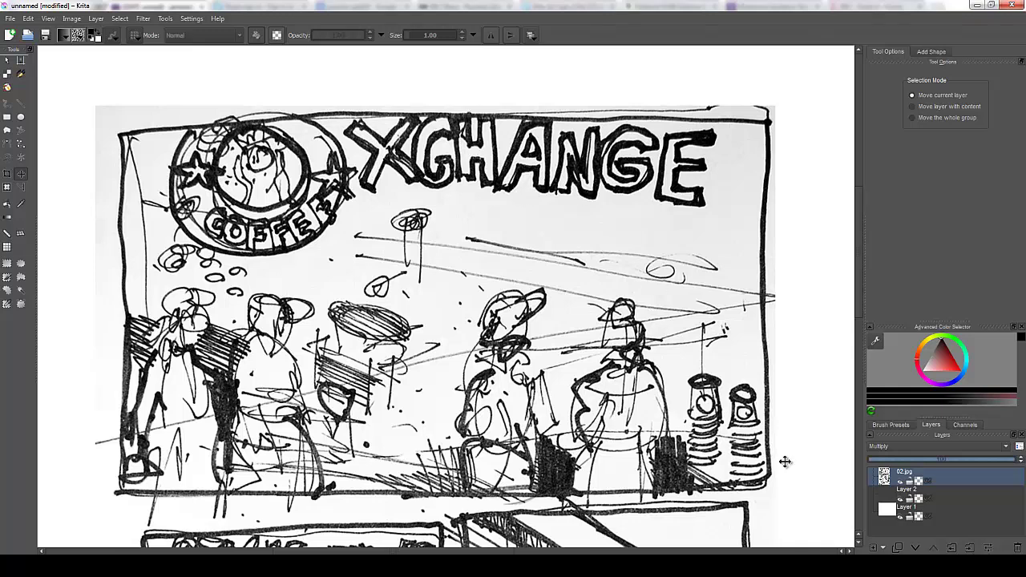
{"action": "left_click", "coordinate": [935, 517]}
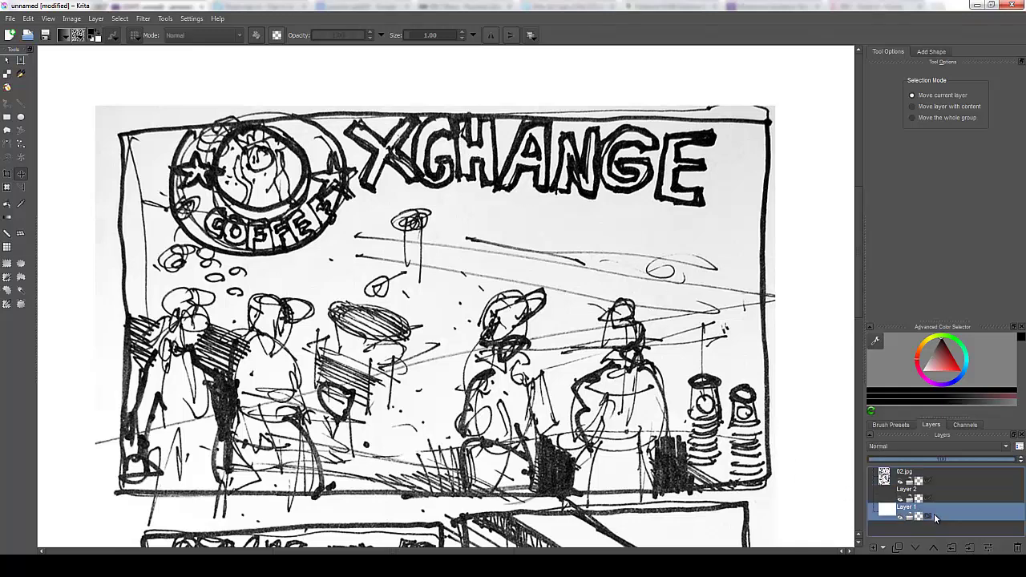
- With the brush tool active, choose a green shade in the Advanced Color Selector
{"action": "left_click", "coordinate": [6, 109]}
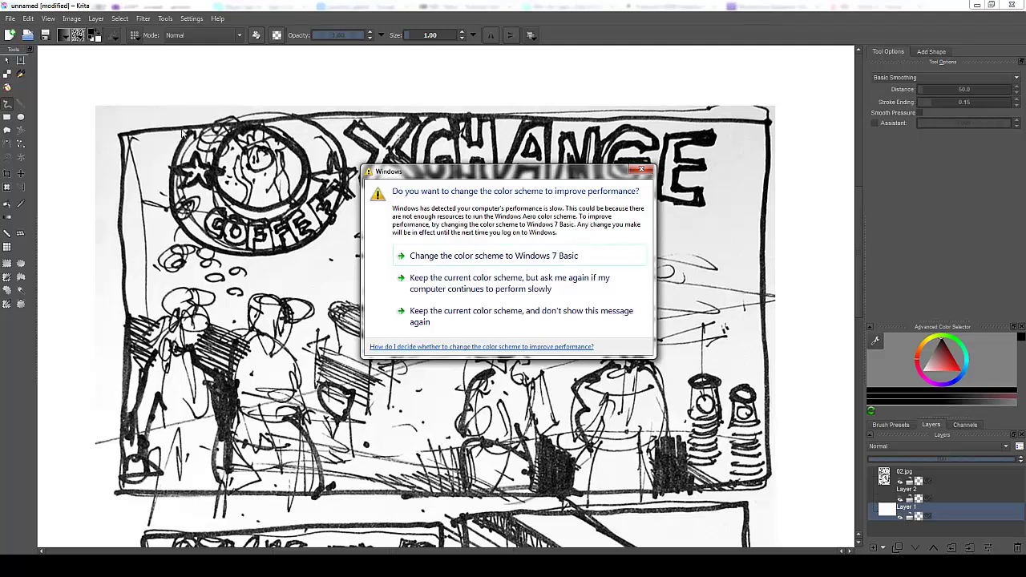
{"action": "left_click", "coordinate": [644, 175]}
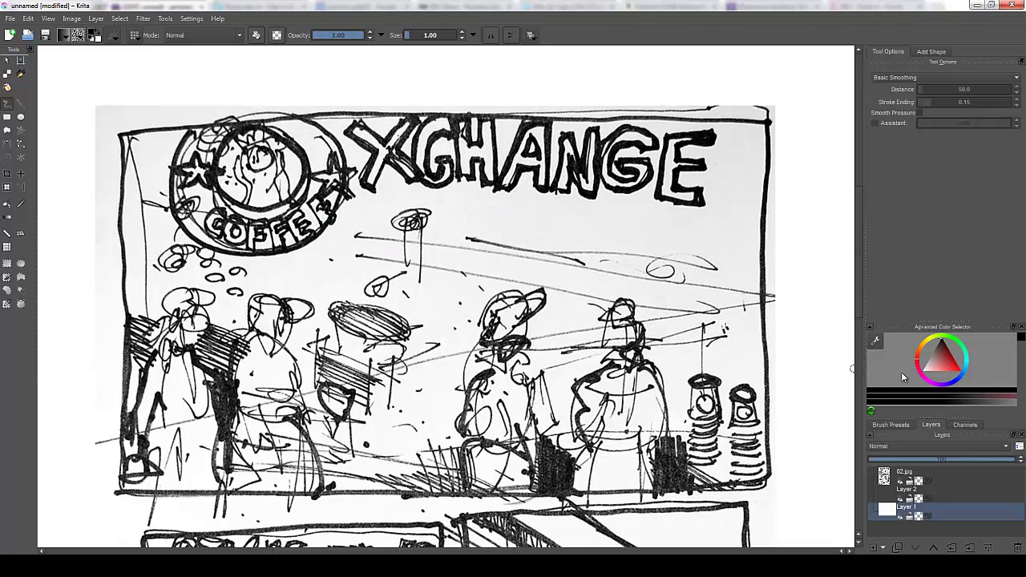
{"action": "left_click", "coordinate": [930, 369]}
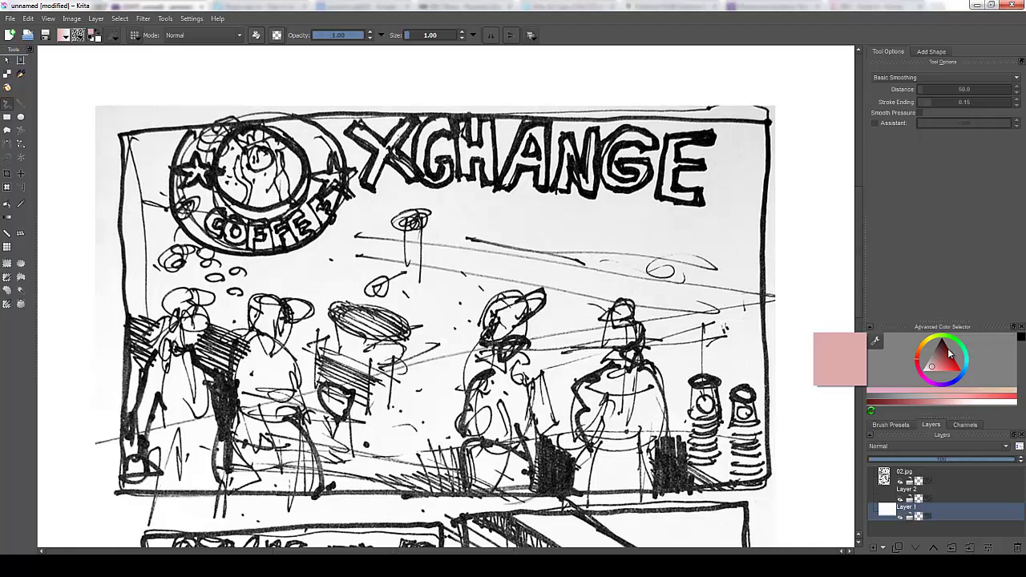
{"action": "left_click", "coordinate": [943, 358]}
{"action": "left_click", "coordinate": [953, 343]}
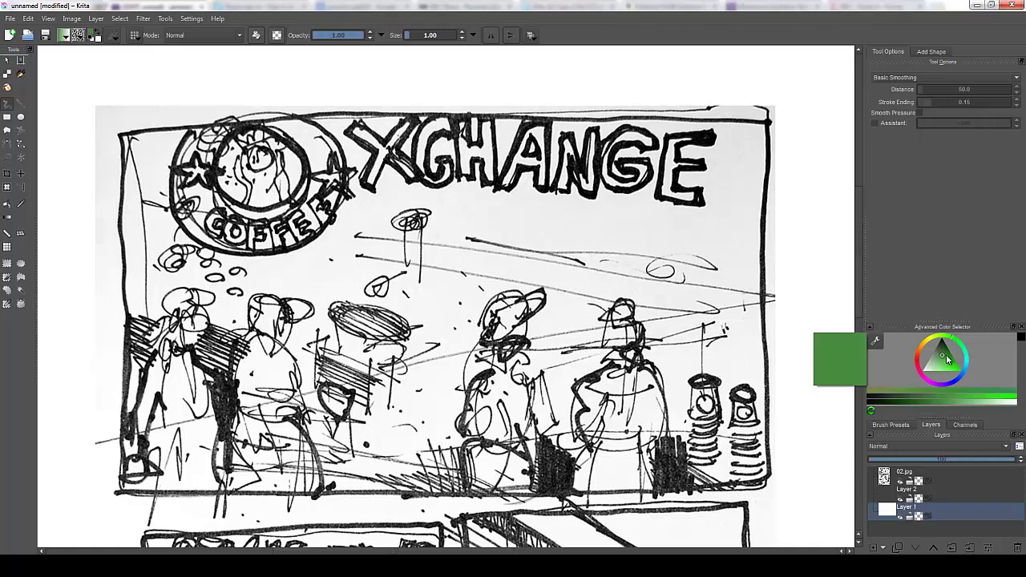
{"action": "left_click", "coordinate": [946, 361]}
{"action": "left_click", "coordinate": [947, 361]}
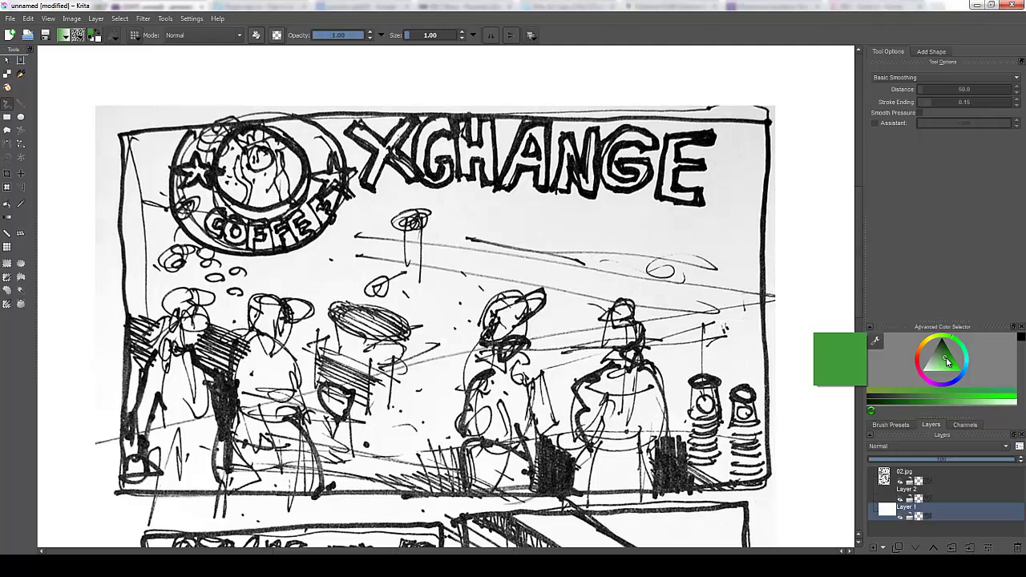
{"action": "left_click_drag", "start_coordinate": [948, 362], "coordinate": [945, 356]}
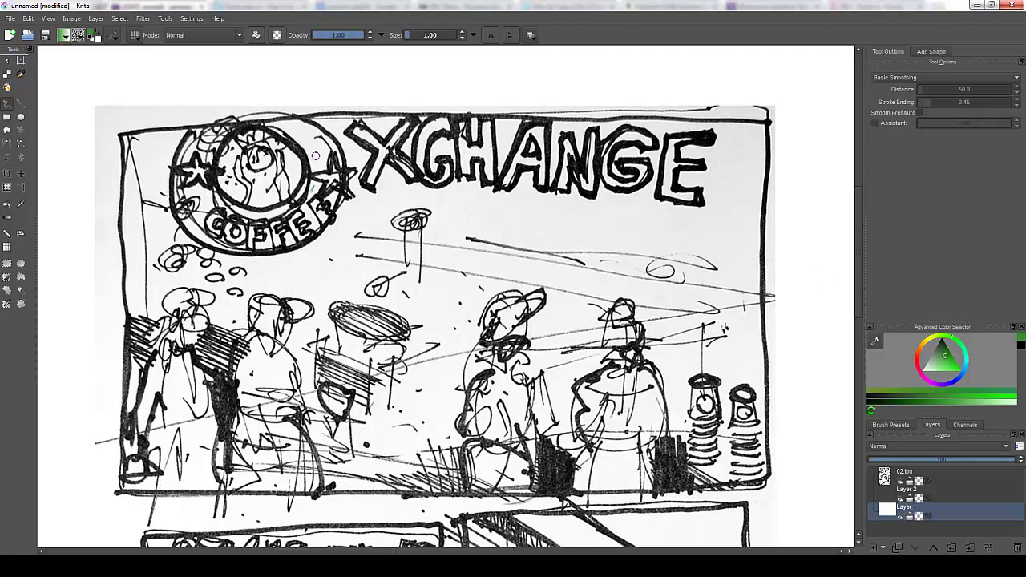
- Paint green over the ring's top using a large opaque brush preset at size 6.80
{"action": "mouse_move", "coordinate": [296, 132]}
{"action": "left_mouse_down"}
{"action": "mouse_move", "coordinate": [315, 157]}
{"action": "mouse_move", "coordinate": [320, 151]}
{"action": "left_mouse_up"}
{"action": "left_click", "coordinate": [889, 425]}
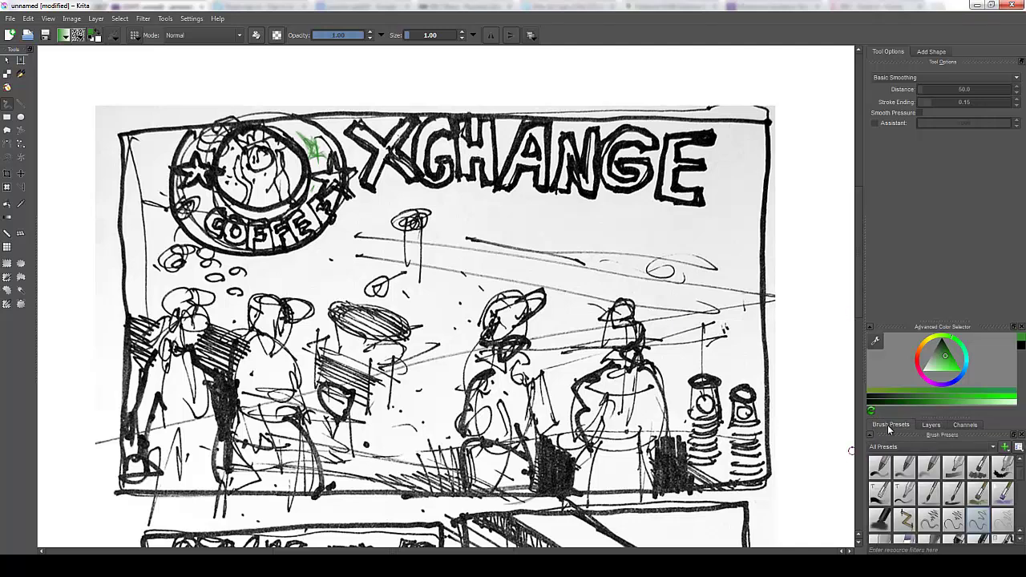
{"action": "left_click", "coordinate": [884, 521]}
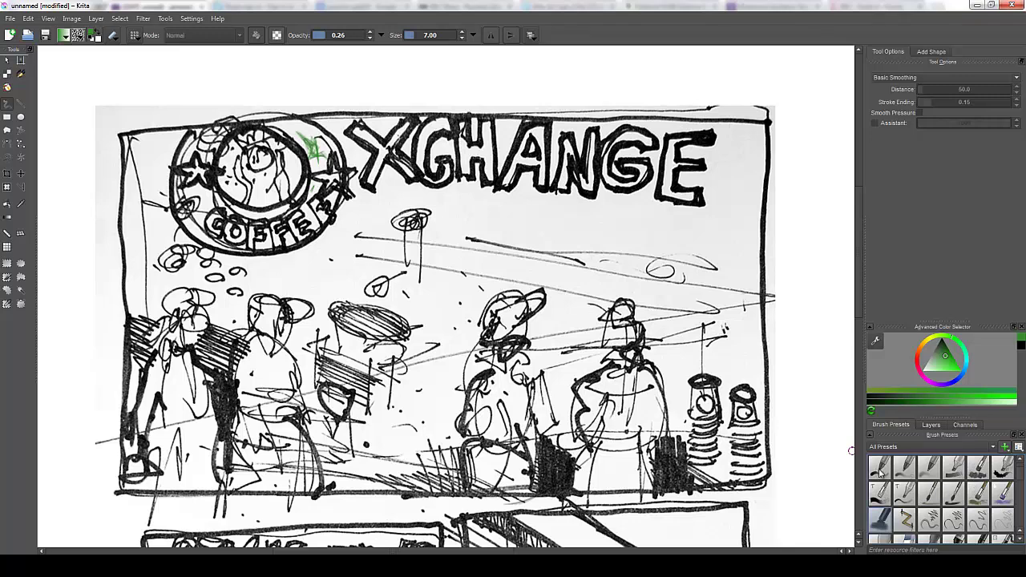
{"action": "left_click", "coordinate": [879, 471]}
{"action": "left_click", "coordinate": [305, 136]}
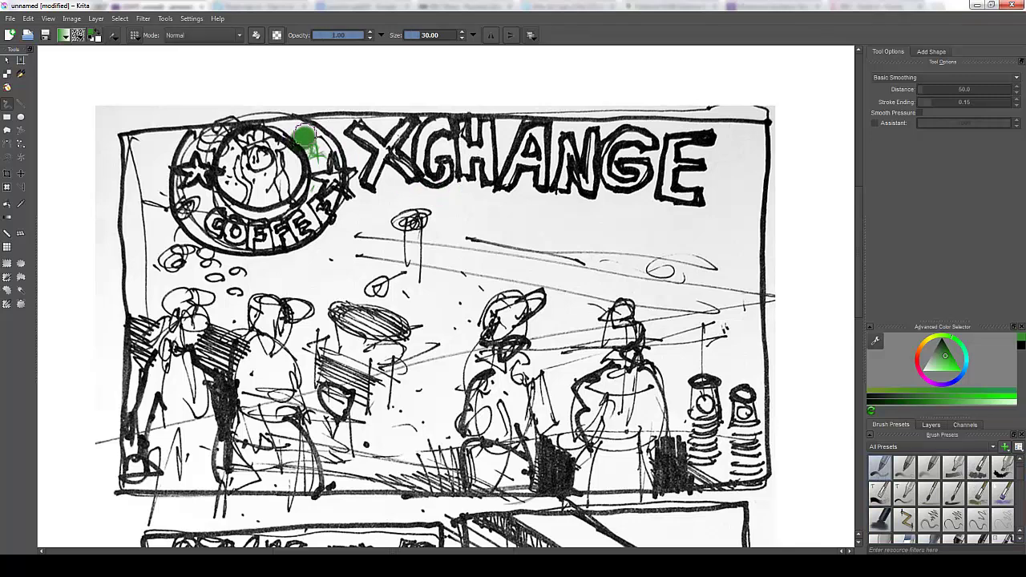
{"action": "mouse_move", "coordinate": [308, 143]}
{"action": "left_mouse_down"}
{"action": "mouse_move", "coordinate": [297, 129]}
{"action": "mouse_move", "coordinate": [315, 156]}
{"action": "left_mouse_up"}
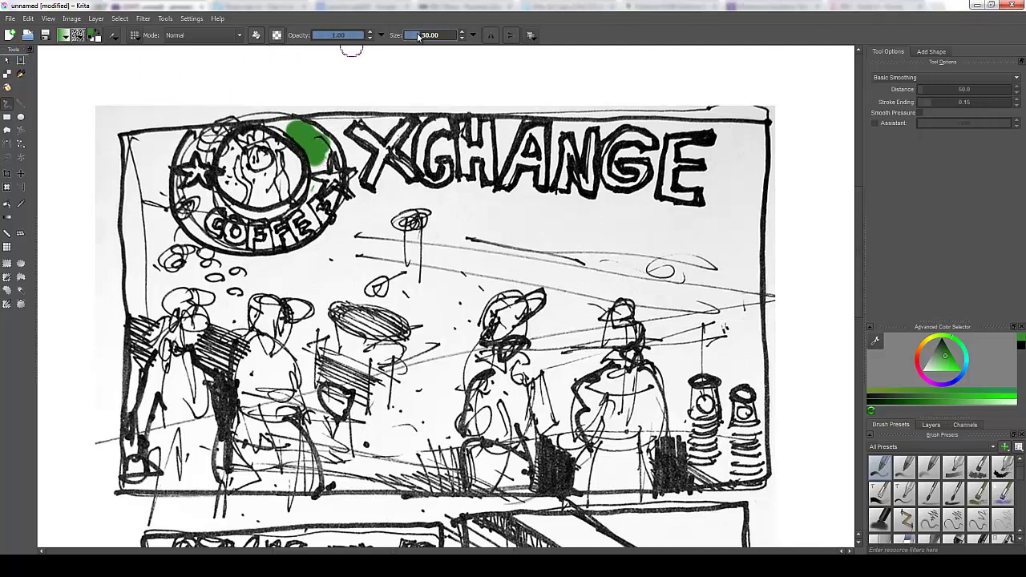
{"action": "left_click_drag", "start_coordinate": [418, 37], "coordinate": [412, 39]}
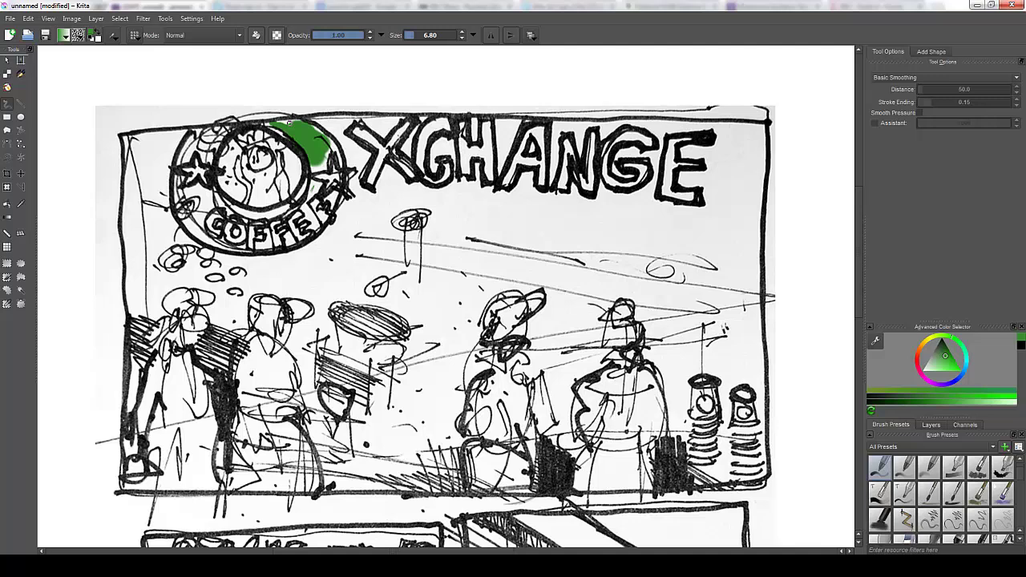
{"action": "left_click_drag", "start_coordinate": [289, 123], "coordinate": [299, 120]}
- Enlarge the brush to 16.12 and paint green over the ring's left and lower arcs behind COFFEE
{"action": "mouse_move", "coordinate": [237, 127]}
{"action": "left_mouse_down"}
{"action": "mouse_move", "coordinate": [218, 127]}
{"action": "mouse_move", "coordinate": [194, 160]}
{"action": "mouse_move", "coordinate": [214, 127]}
{"action": "left_mouse_up"}
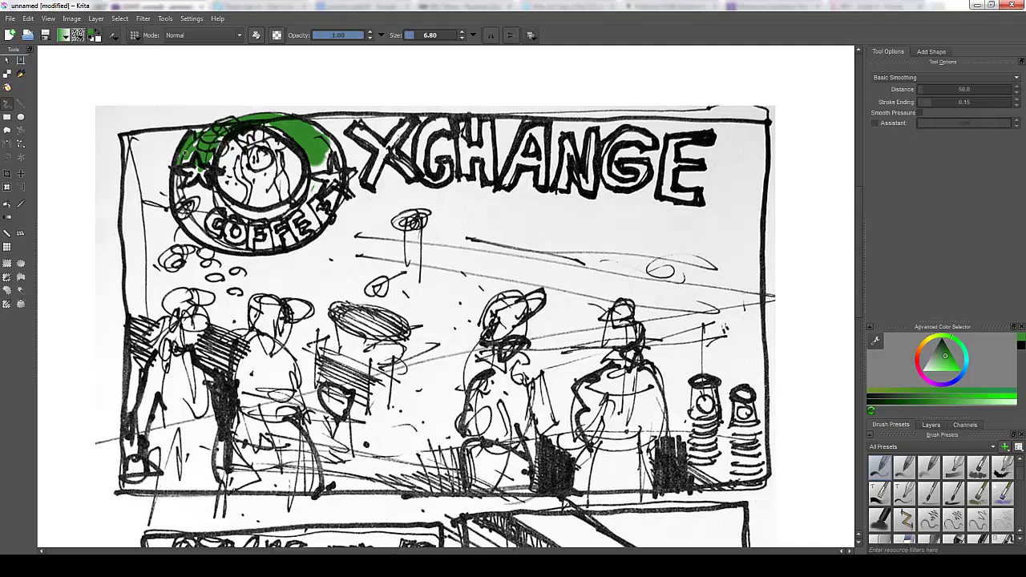
{"action": "left_click_drag", "start_coordinate": [415, 37], "coordinate": [425, 38]}
{"action": "mouse_move", "coordinate": [189, 210]}
{"action": "left_mouse_down"}
{"action": "mouse_move", "coordinate": [205, 191]}
{"action": "mouse_move", "coordinate": [178, 183]}
{"action": "mouse_move", "coordinate": [178, 206]}
{"action": "mouse_move", "coordinate": [190, 204]}
{"action": "mouse_move", "coordinate": [208, 238]}
{"action": "mouse_move", "coordinate": [212, 206]}
{"action": "mouse_move", "coordinate": [272, 211]}
{"action": "mouse_move", "coordinate": [317, 186]}
{"action": "mouse_move", "coordinate": [327, 146]}
{"action": "left_mouse_up"}
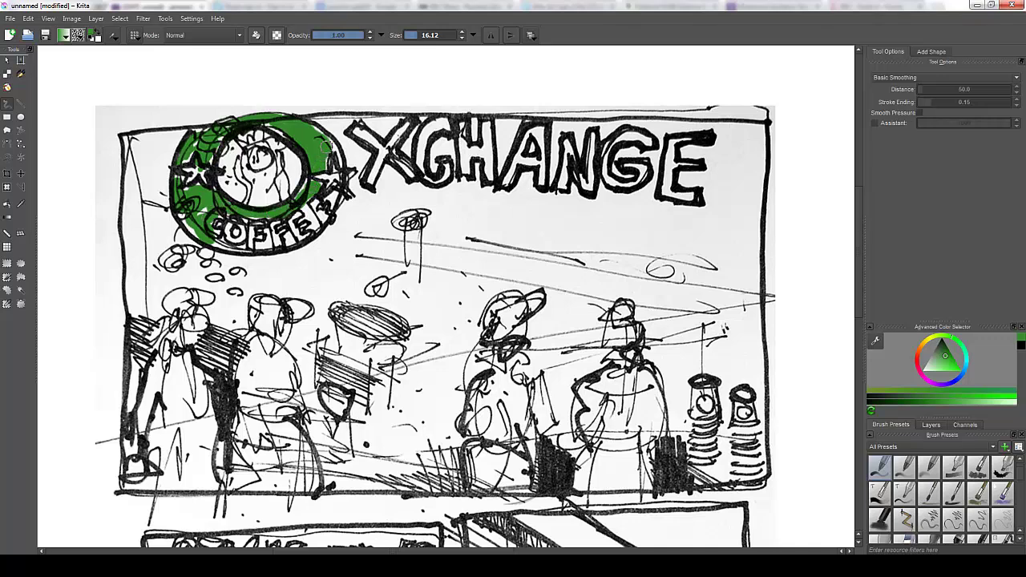
{"action": "mouse_move", "coordinate": [330, 198]}
{"action": "left_mouse_down"}
{"action": "mouse_move", "coordinate": [273, 241]}
{"action": "mouse_move", "coordinate": [217, 245]}
{"action": "left_mouse_up"}
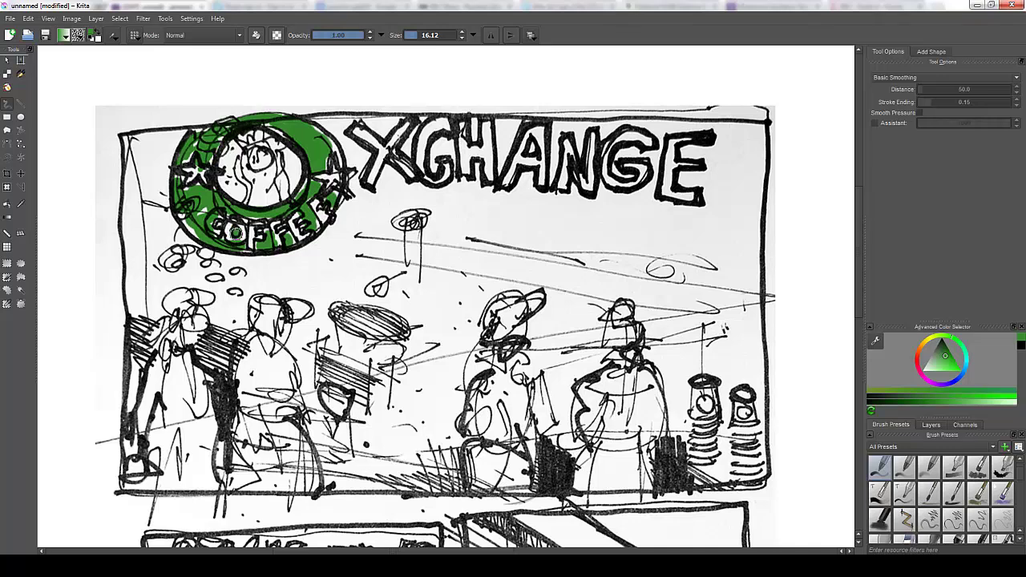
{"action": "left_click", "coordinate": [308, 543]}
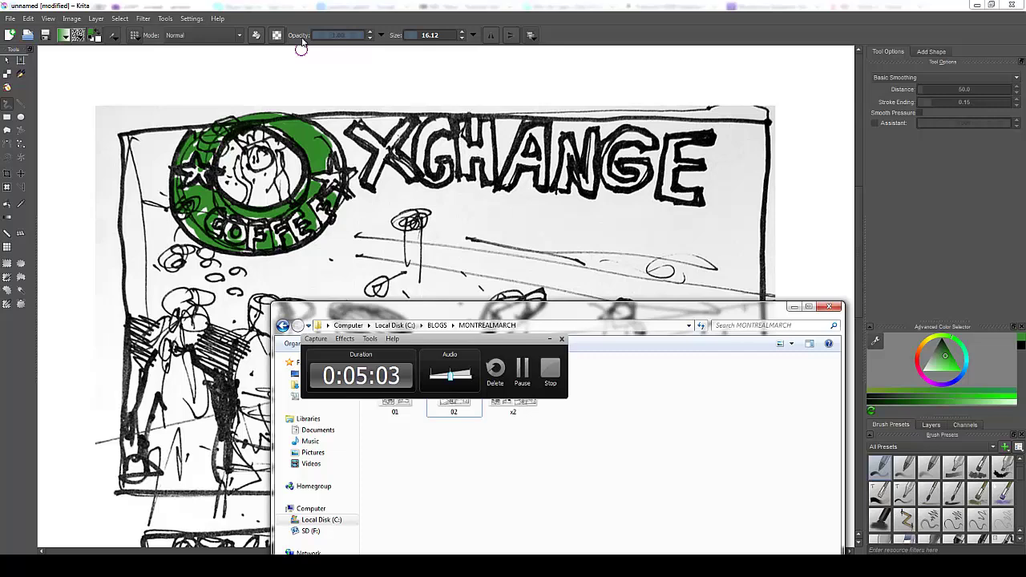
- Change the paint colour from green to a deep blue in the pop-up palette
{"action": "left_click", "coordinate": [310, 6]}
{"action": "right_click", "coordinate": [427, 237]}
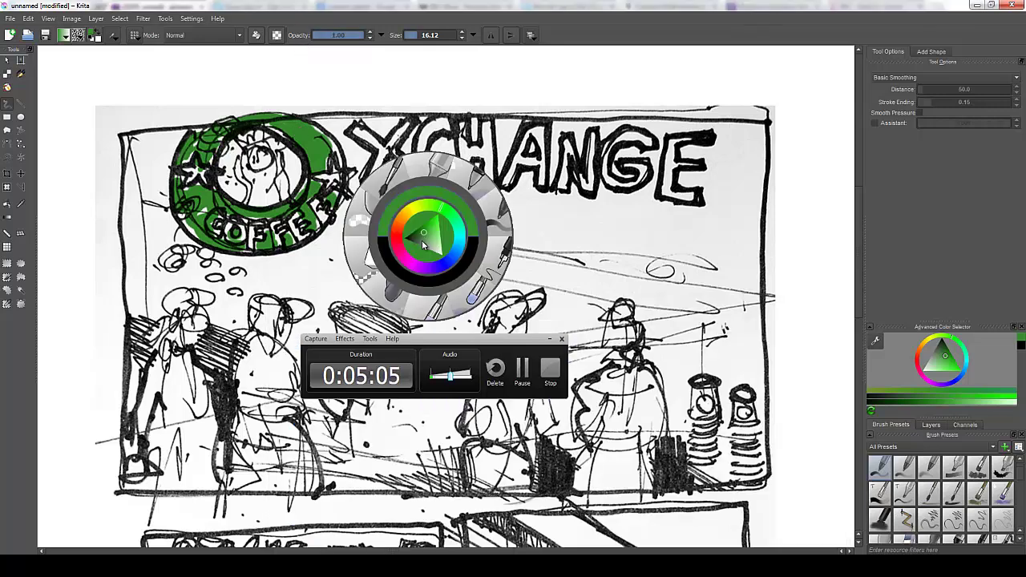
{"action": "left_click", "coordinate": [267, 320]}
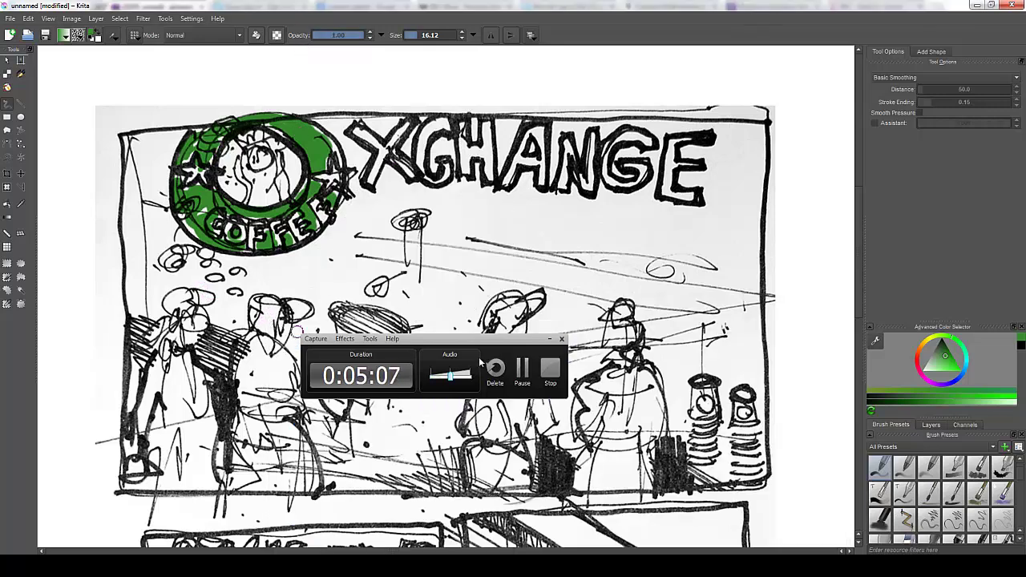
{"action": "left_click", "coordinate": [549, 339]}
{"action": "right_click", "coordinate": [430, 255]}
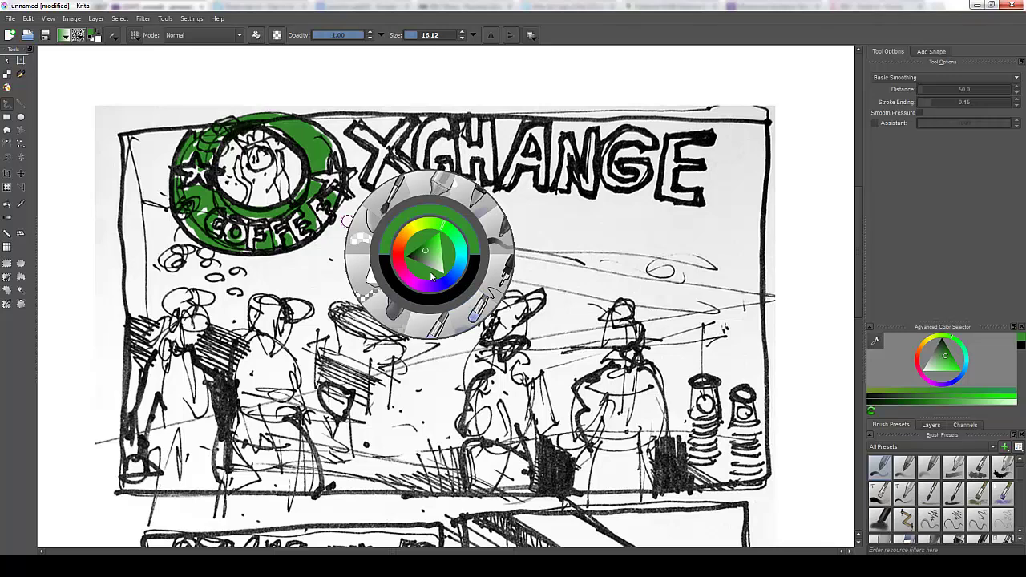
{"action": "left_click", "coordinate": [455, 281]}
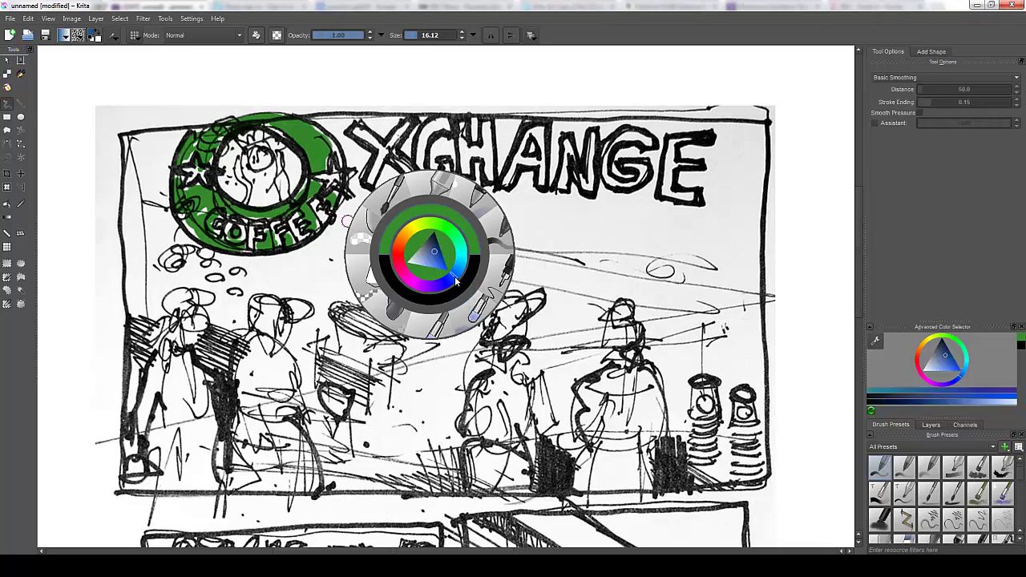
{"action": "left_click", "coordinate": [444, 259]}
{"action": "left_click", "coordinate": [682, 238]}
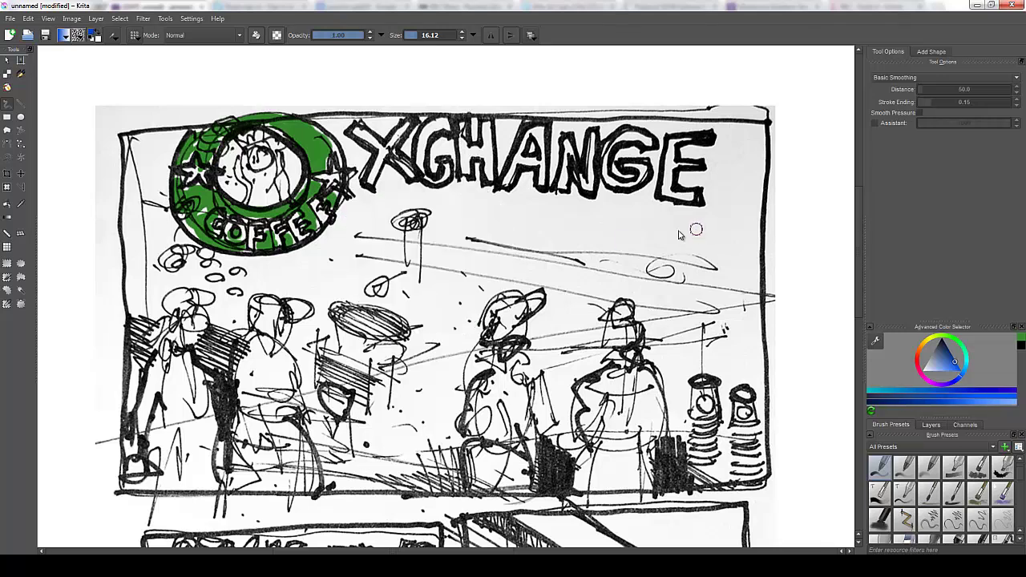
- Paint thick and translucent blue strokes under the lettering with different brush presets
{"action": "mouse_move", "coordinate": [694, 227]}
{"action": "left_mouse_down"}
{"action": "mouse_move", "coordinate": [622, 228]}
{"action": "mouse_move", "coordinate": [721, 220]}
{"action": "mouse_move", "coordinate": [565, 255]}
{"action": "left_mouse_up"}
{"action": "left_click", "coordinate": [978, 468]}
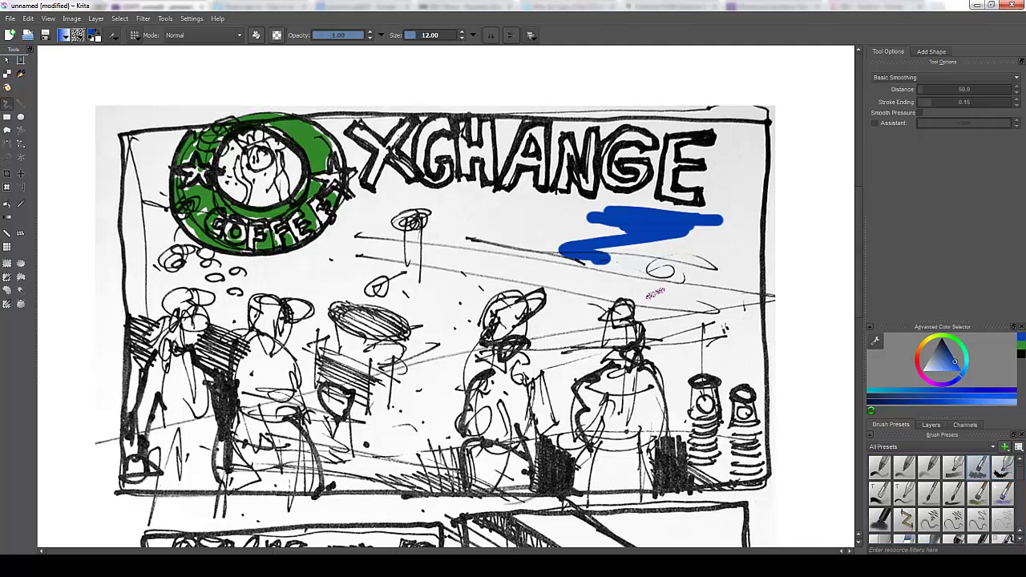
{"action": "mouse_move", "coordinate": [609, 250]}
{"action": "left_mouse_down"}
{"action": "mouse_move", "coordinate": [544, 249]}
{"action": "mouse_move", "coordinate": [552, 270]}
{"action": "mouse_move", "coordinate": [623, 282]}
{"action": "mouse_move", "coordinate": [627, 258]}
{"action": "mouse_move", "coordinate": [658, 233]}
{"action": "mouse_move", "coordinate": [685, 251]}
{"action": "mouse_move", "coordinate": [466, 238]}
{"action": "left_mouse_up"}
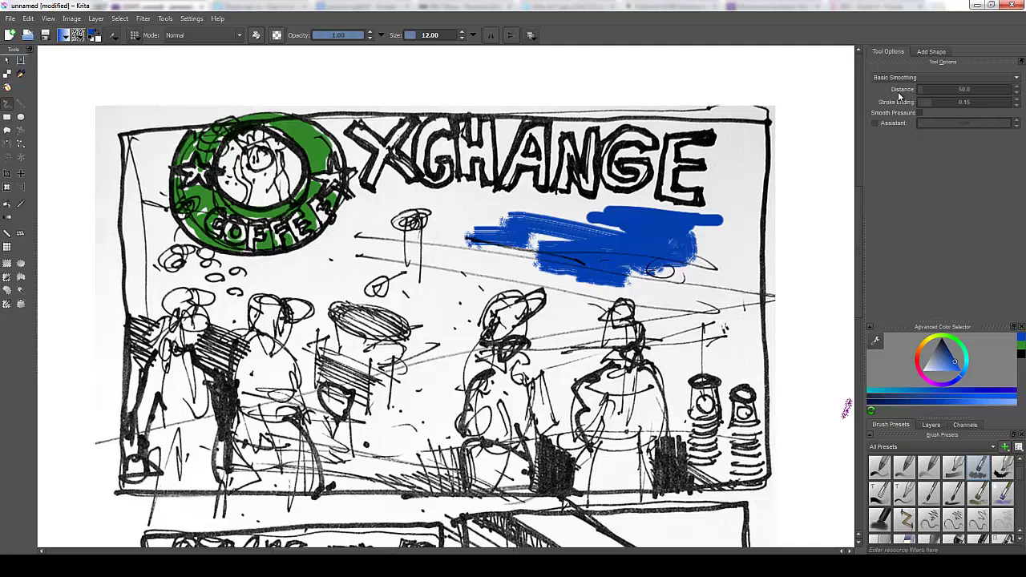
{"action": "left_click", "coordinate": [930, 473]}
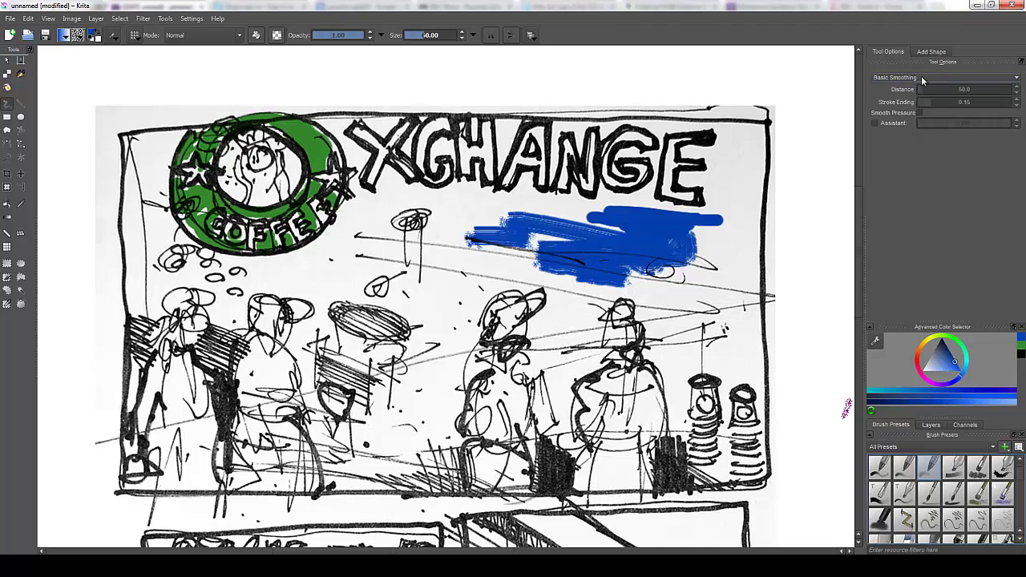
- Soften the blue band's edges with a blending brush and spread it down and left
{"action": "left_click", "coordinate": [928, 52]}
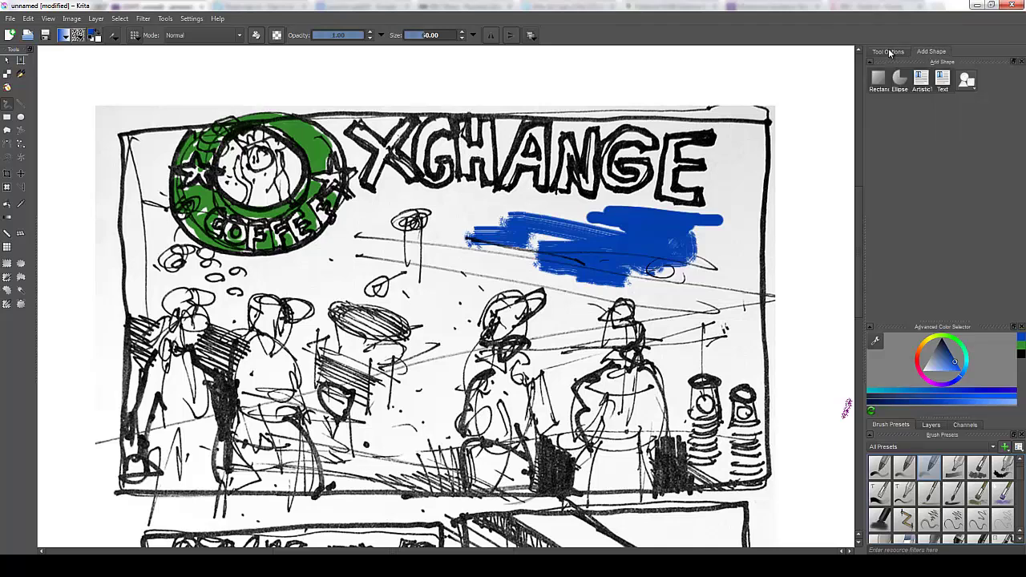
{"action": "left_click", "coordinate": [889, 53]}
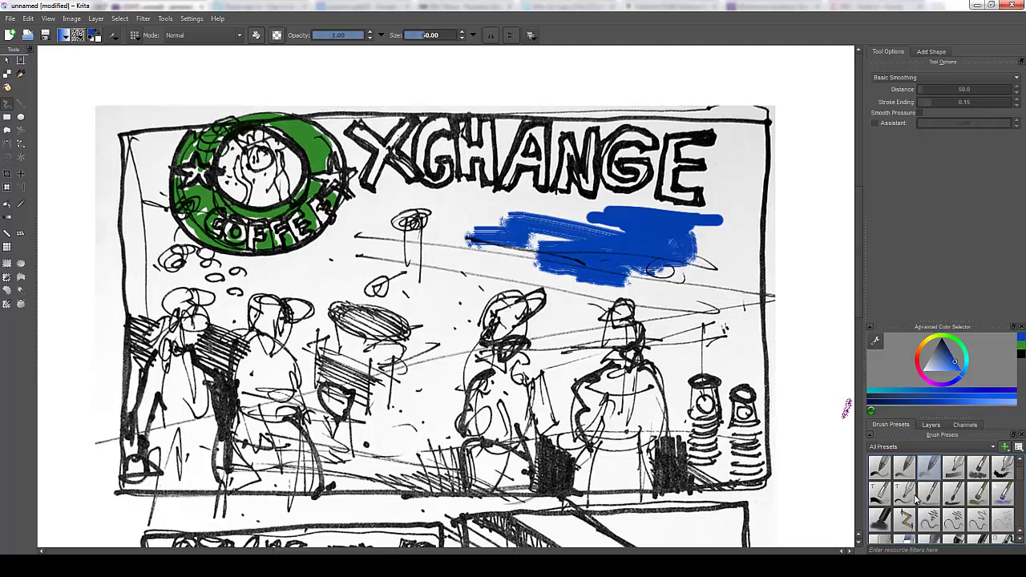
{"action": "mouse_move", "coordinate": [553, 249]}
{"action": "left_mouse_down"}
{"action": "mouse_move", "coordinate": [593, 274]}
{"action": "mouse_move", "coordinate": [530, 242]}
{"action": "mouse_move", "coordinate": [635, 240]}
{"action": "mouse_move", "coordinate": [515, 243]}
{"action": "mouse_move", "coordinate": [515, 257]}
{"action": "mouse_move", "coordinate": [609, 276]}
{"action": "left_mouse_up"}
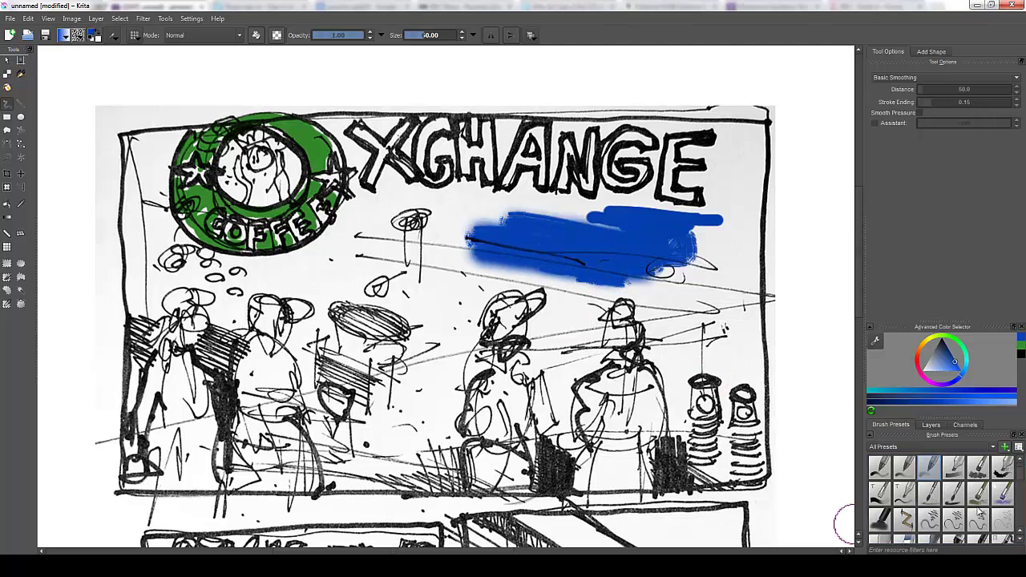
{"action": "left_click", "coordinate": [1001, 496]}
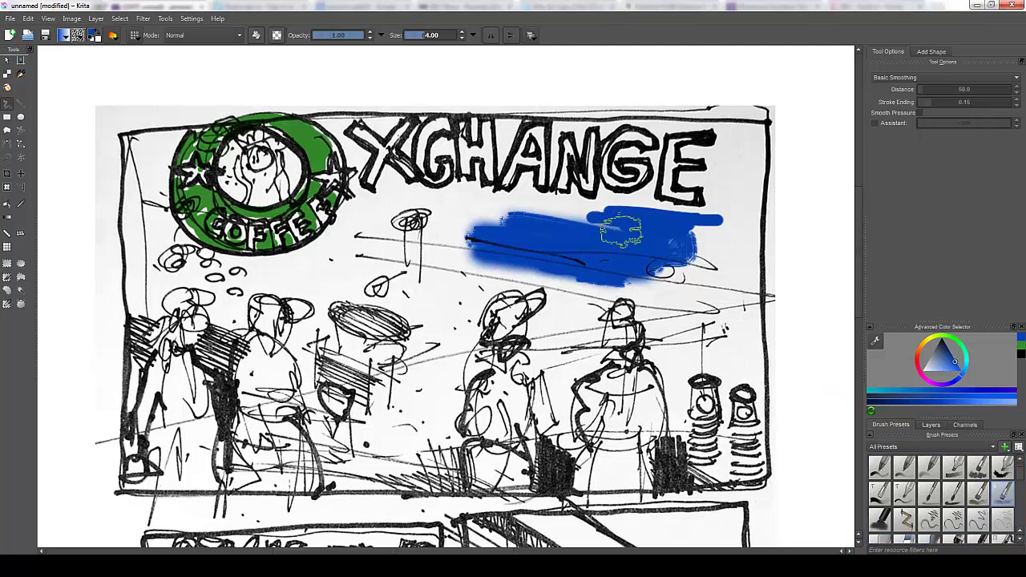
{"action": "mouse_move", "coordinate": [614, 229]}
{"action": "left_mouse_down"}
{"action": "mouse_move", "coordinate": [677, 244]}
{"action": "mouse_move", "coordinate": [676, 230]}
{"action": "left_mouse_up"}
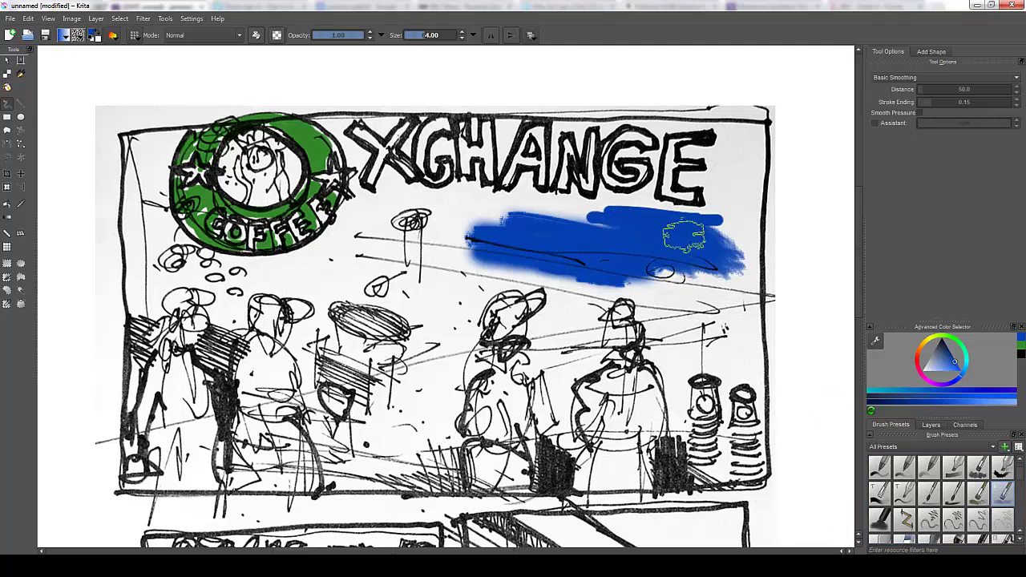
{"action": "left_click", "coordinate": [975, 497]}
{"action": "mouse_move", "coordinate": [591, 264]}
{"action": "left_mouse_down"}
{"action": "mouse_move", "coordinate": [537, 280]}
{"action": "mouse_move", "coordinate": [603, 283]}
{"action": "mouse_move", "coordinate": [448, 242]}
{"action": "mouse_move", "coordinate": [577, 241]}
{"action": "left_mouse_up"}
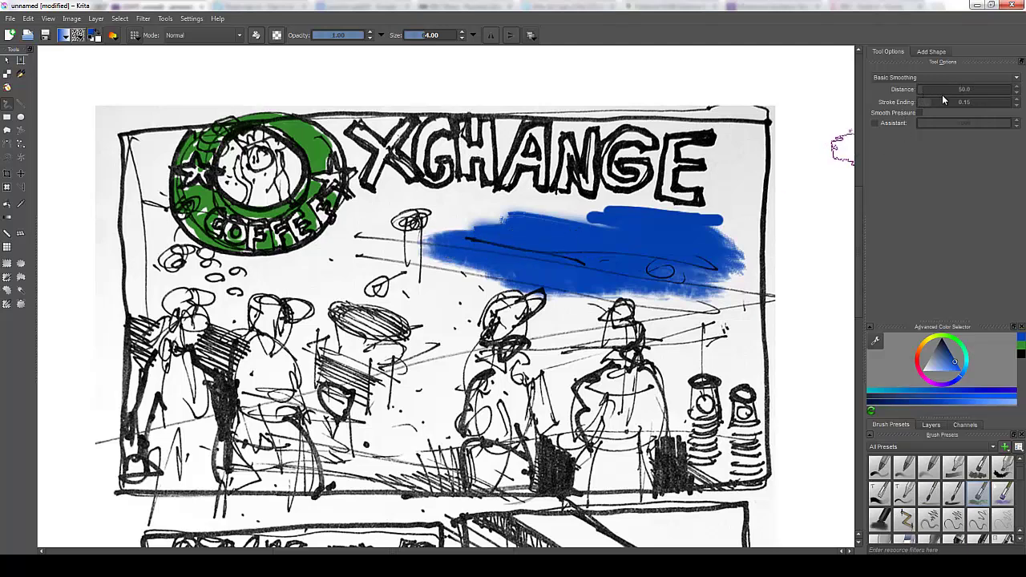
- Extend blue across the background, around the cup and right figures, and under the logo
{"action": "left_click_drag", "start_coordinate": [722, 215], "coordinate": [817, 237]}
{"action": "mouse_move", "coordinate": [729, 145]}
{"action": "left_mouse_down"}
{"action": "mouse_move", "coordinate": [726, 353]}
{"action": "mouse_move", "coordinate": [722, 136]}
{"action": "left_mouse_up"}
{"action": "mouse_move", "coordinate": [722, 265]}
{"action": "left_mouse_down"}
{"action": "mouse_move", "coordinate": [486, 254]}
{"action": "mouse_move", "coordinate": [457, 222]}
{"action": "mouse_move", "coordinate": [348, 207]}
{"action": "mouse_move", "coordinate": [339, 259]}
{"action": "mouse_move", "coordinate": [254, 316]}
{"action": "mouse_move", "coordinate": [176, 278]}
{"action": "mouse_move", "coordinate": [144, 166]}
{"action": "mouse_move", "coordinate": [129, 207]}
{"action": "mouse_move", "coordinate": [132, 275]}
{"action": "mouse_move", "coordinate": [376, 273]}
{"action": "mouse_move", "coordinate": [448, 399]}
{"action": "mouse_move", "coordinate": [420, 297]}
{"action": "mouse_move", "coordinate": [394, 273]}
{"action": "mouse_move", "coordinate": [433, 264]}
{"action": "left_mouse_up"}
{"action": "mouse_move", "coordinate": [553, 297]}
{"action": "left_mouse_down"}
{"action": "mouse_move", "coordinate": [569, 377]}
{"action": "mouse_move", "coordinate": [601, 277]}
{"action": "mouse_move", "coordinate": [674, 397]}
{"action": "mouse_move", "coordinate": [746, 345]}
{"action": "mouse_move", "coordinate": [749, 393]}
{"action": "left_mouse_up"}
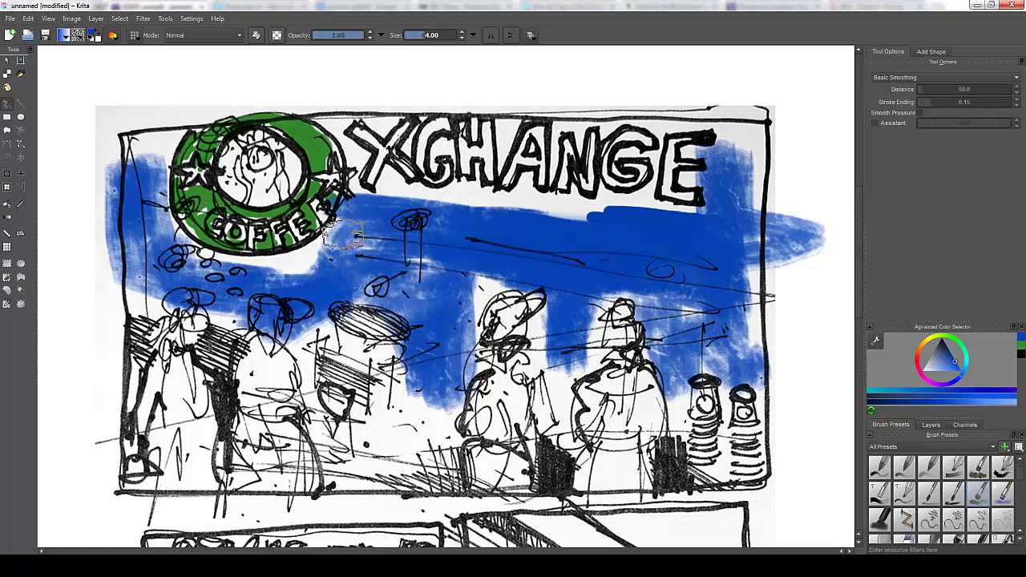
{"action": "mouse_move", "coordinate": [353, 237]}
{"action": "left_mouse_down"}
{"action": "mouse_move", "coordinate": [260, 291]}
{"action": "mouse_move", "coordinate": [348, 253]}
{"action": "mouse_move", "coordinate": [190, 273]}
{"action": "mouse_move", "coordinate": [153, 246]}
{"action": "mouse_move", "coordinate": [149, 143]}
{"action": "mouse_move", "coordinate": [168, 127]}
{"action": "mouse_move", "coordinate": [142, 171]}
{"action": "mouse_move", "coordinate": [272, 179]}
{"action": "mouse_move", "coordinate": [375, 245]}
{"action": "mouse_move", "coordinate": [367, 212]}
{"action": "mouse_move", "coordinate": [394, 183]}
{"action": "mouse_move", "coordinate": [389, 196]}
{"action": "mouse_move", "coordinate": [445, 210]}
{"action": "mouse_move", "coordinate": [442, 202]}
{"action": "mouse_move", "coordinate": [544, 218]}
{"action": "mouse_move", "coordinate": [535, 212]}
{"action": "mouse_move", "coordinate": [671, 230]}
{"action": "left_mouse_up"}
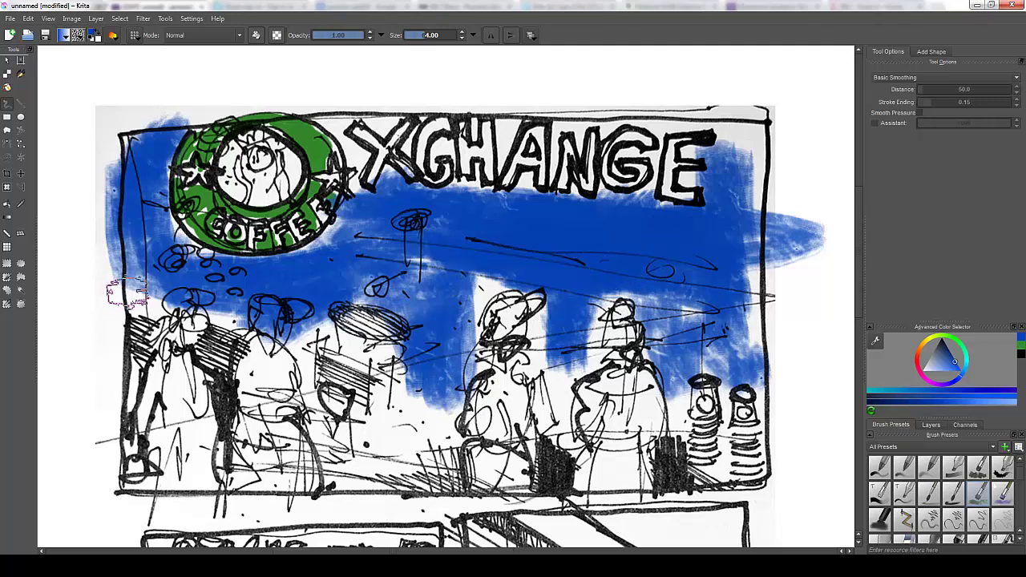
- Fill blue down the right side and into the gaps between the middle and left figures
{"action": "mouse_move", "coordinate": [737, 256]}
{"action": "left_mouse_down"}
{"action": "mouse_move", "coordinate": [756, 275]}
{"action": "mouse_move", "coordinate": [678, 381]}
{"action": "mouse_move", "coordinate": [621, 276]}
{"action": "mouse_move", "coordinate": [582, 369]}
{"action": "mouse_move", "coordinate": [574, 316]}
{"action": "mouse_move", "coordinate": [565, 425]}
{"action": "left_mouse_up"}
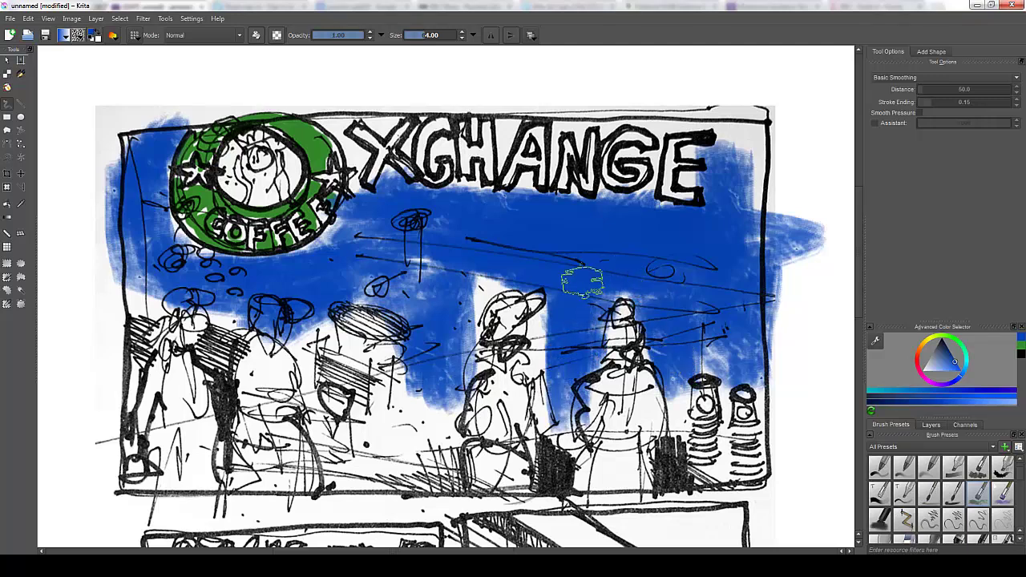
{"action": "mouse_move", "coordinate": [582, 282]}
{"action": "left_mouse_down"}
{"action": "mouse_move", "coordinate": [554, 336]}
{"action": "mouse_move", "coordinate": [540, 254]}
{"action": "left_mouse_up"}
{"action": "mouse_move", "coordinate": [481, 292]}
{"action": "left_mouse_down"}
{"action": "mouse_move", "coordinate": [449, 319]}
{"action": "mouse_move", "coordinate": [505, 238]}
{"action": "mouse_move", "coordinate": [448, 332]}
{"action": "mouse_move", "coordinate": [420, 318]}
{"action": "mouse_move", "coordinate": [434, 273]}
{"action": "mouse_move", "coordinate": [398, 239]}
{"action": "mouse_move", "coordinate": [347, 287]}
{"action": "left_mouse_up"}
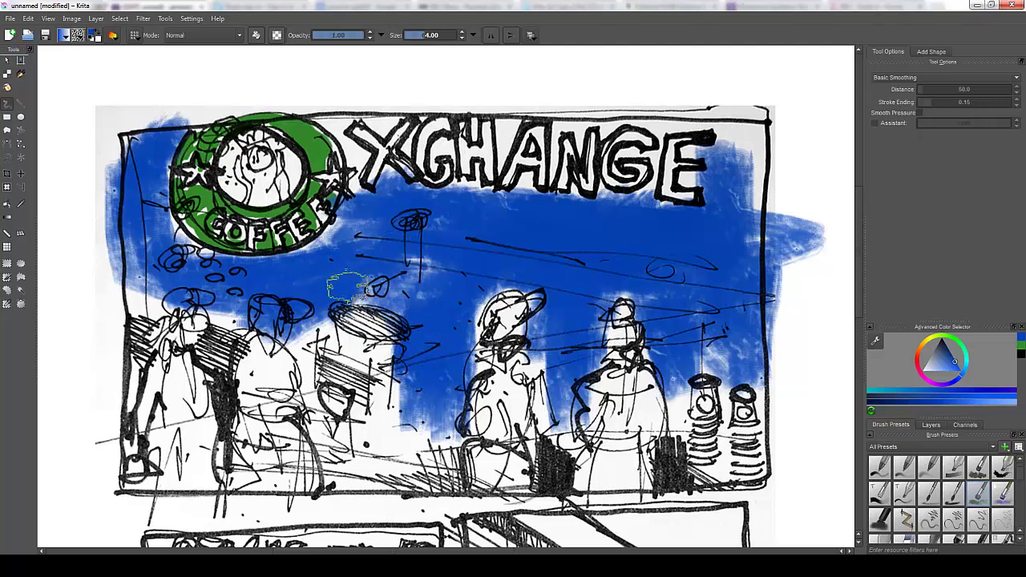
{"action": "mouse_move", "coordinate": [304, 321]}
{"action": "left_mouse_down"}
{"action": "mouse_move", "coordinate": [280, 384]}
{"action": "mouse_move", "coordinate": [332, 275]}
{"action": "mouse_move", "coordinate": [405, 329]}
{"action": "mouse_move", "coordinate": [398, 355]}
{"action": "mouse_move", "coordinate": [336, 321]}
{"action": "left_mouse_up"}
{"action": "mouse_move", "coordinate": [257, 318]}
{"action": "left_mouse_down"}
{"action": "mouse_move", "coordinate": [212, 398]}
{"action": "mouse_move", "coordinate": [199, 271]}
{"action": "mouse_move", "coordinate": [144, 291]}
{"action": "mouse_move", "coordinate": [134, 321]}
{"action": "mouse_move", "coordinate": [138, 152]}
{"action": "mouse_move", "coordinate": [159, 130]}
{"action": "mouse_move", "coordinate": [355, 149]}
{"action": "mouse_move", "coordinate": [343, 186]}
{"action": "mouse_move", "coordinate": [335, 126]}
{"action": "mouse_move", "coordinate": [317, 124]}
{"action": "mouse_move", "coordinate": [378, 126]}
{"action": "mouse_move", "coordinate": [363, 116]}
{"action": "mouse_move", "coordinate": [427, 147]}
{"action": "mouse_move", "coordinate": [504, 121]}
{"action": "mouse_move", "coordinate": [475, 158]}
{"action": "mouse_move", "coordinate": [444, 163]}
{"action": "mouse_move", "coordinate": [549, 177]}
{"action": "mouse_move", "coordinate": [547, 137]}
{"action": "mouse_move", "coordinate": [592, 119]}
{"action": "mouse_move", "coordinate": [679, 139]}
{"action": "mouse_move", "coordinate": [727, 132]}
{"action": "mouse_move", "coordinate": [760, 173]}
{"action": "mouse_move", "coordinate": [715, 217]}
{"action": "left_mouse_up"}
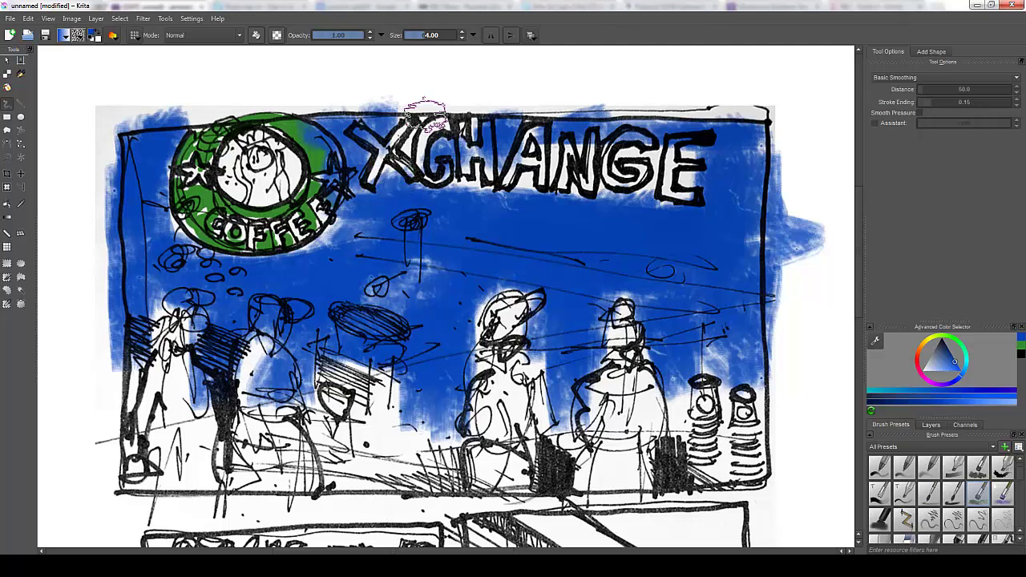
{"action": "mouse_move", "coordinate": [412, 538]}
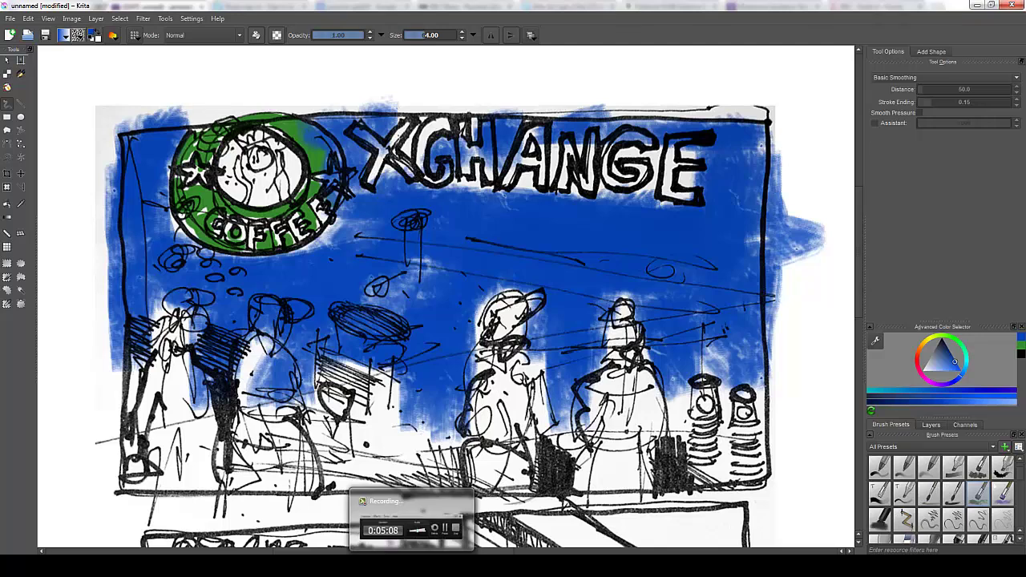
{"action": "left_click", "coordinate": [413, 533]}
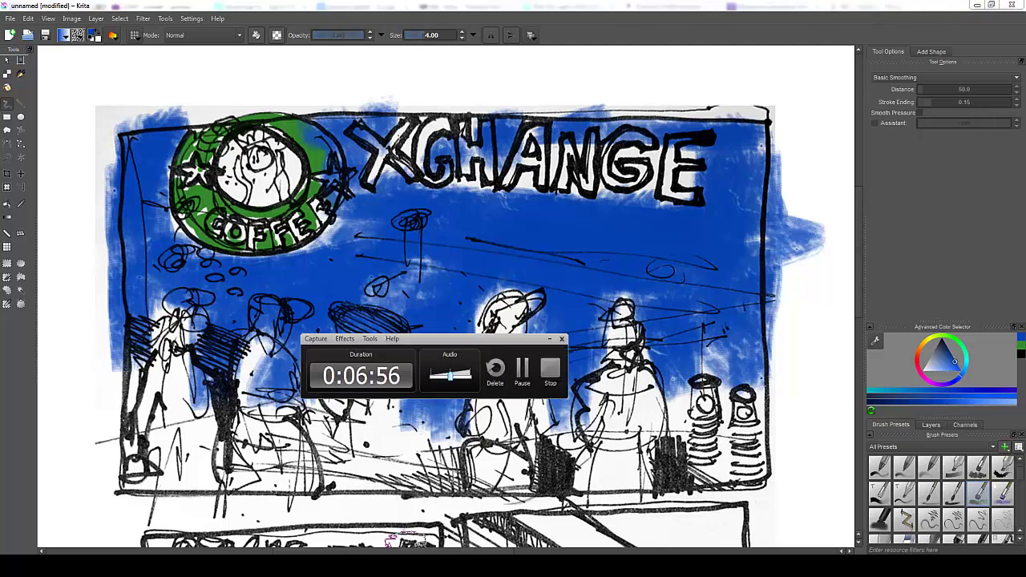